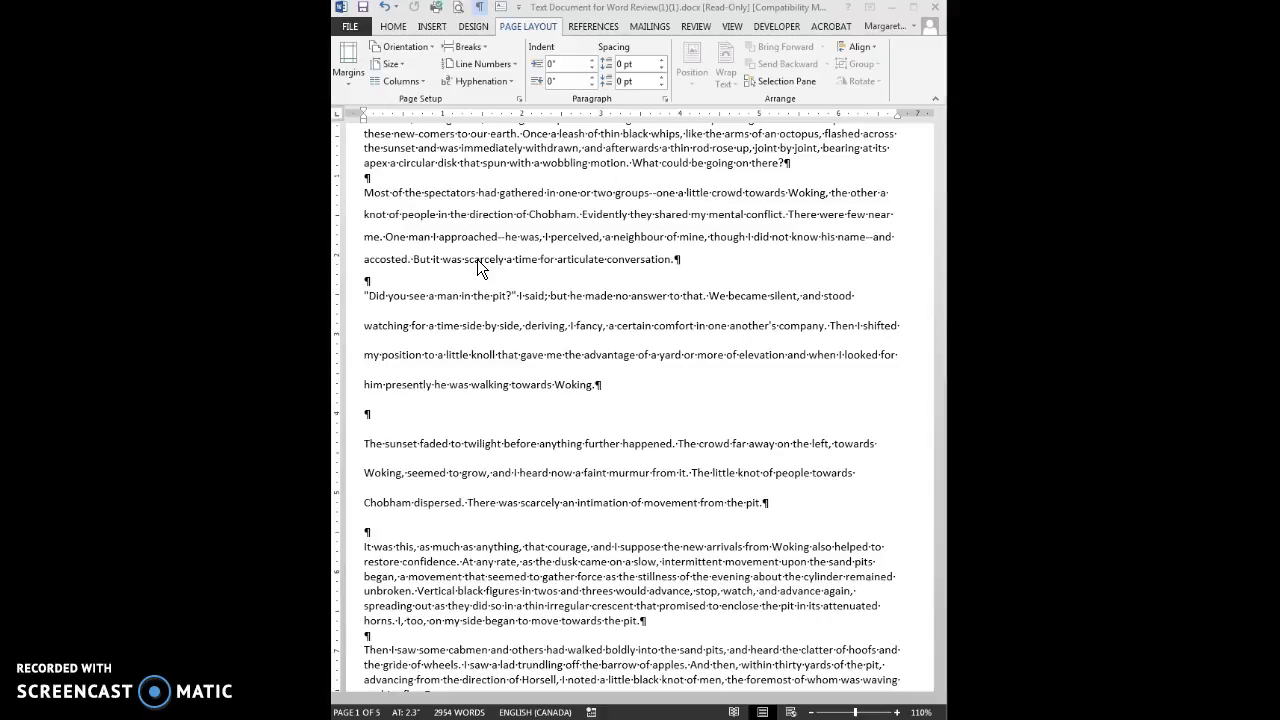
# Select the second-paragraph sentence 'But it was scarcely a time for articulate conversation.'
pyautogui.keyDown('ctrl'); pyautogui.click(477, 259); pyautogui.keyUp('ctrl')
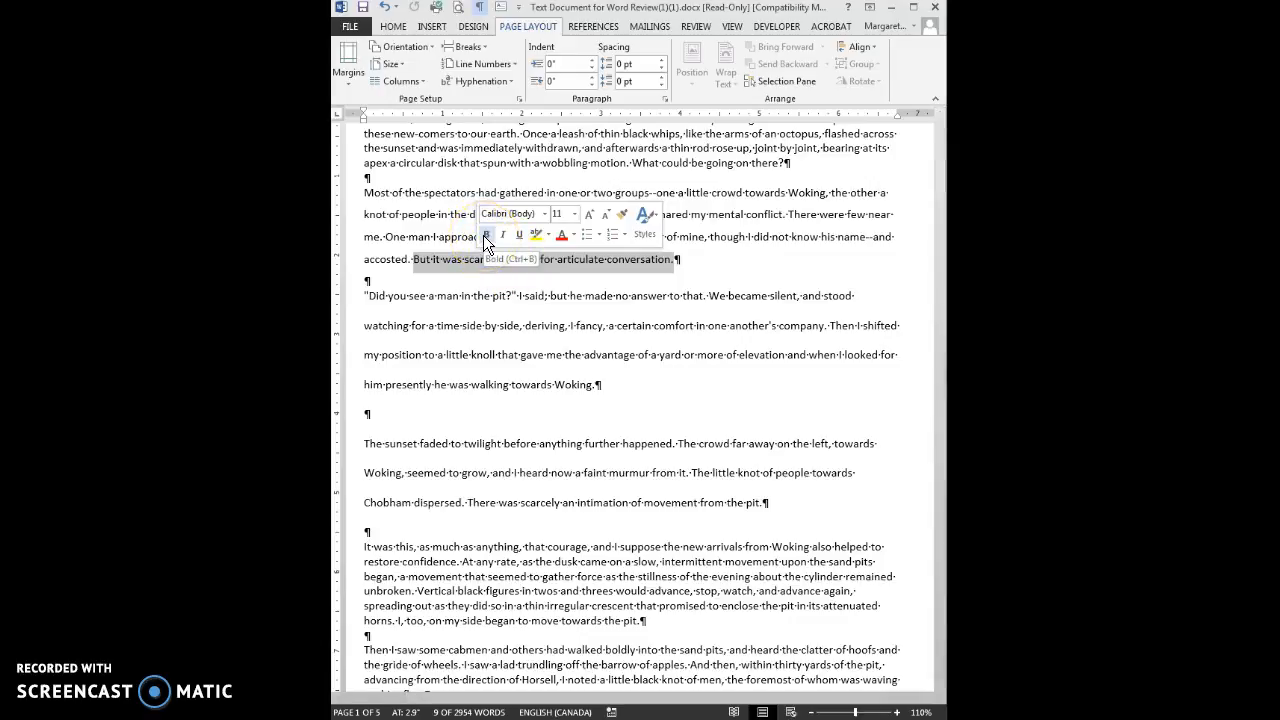
# Change the selected 'articulate conversation' sentence to Arial using the mini toolbar font list
pyautogui.click(544, 213)
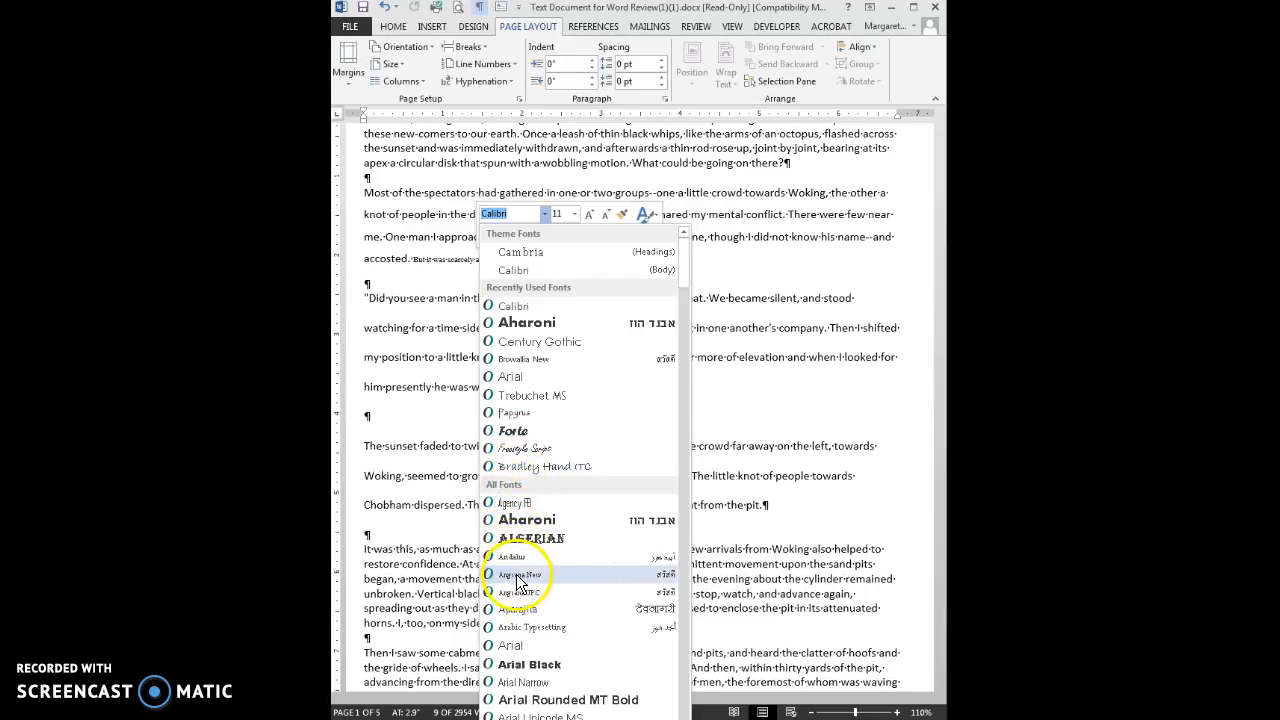
pyautogui.click(520, 378)
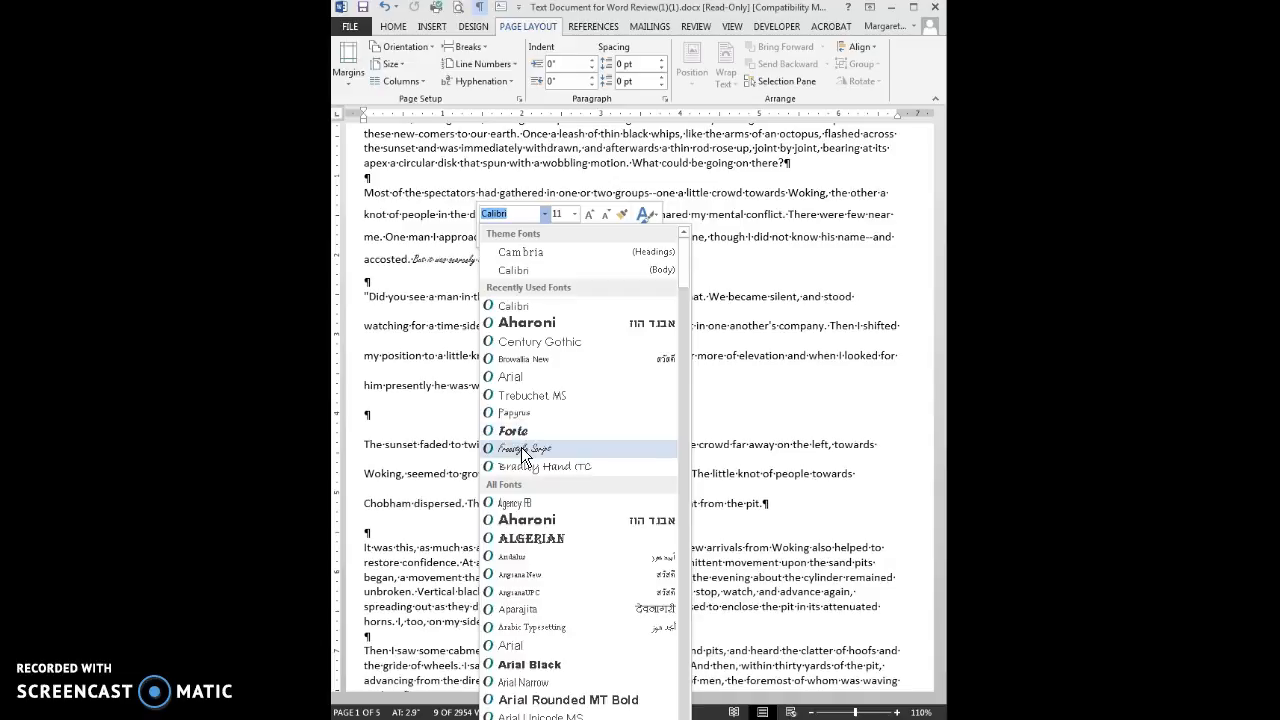
pyautogui.click(518, 381)
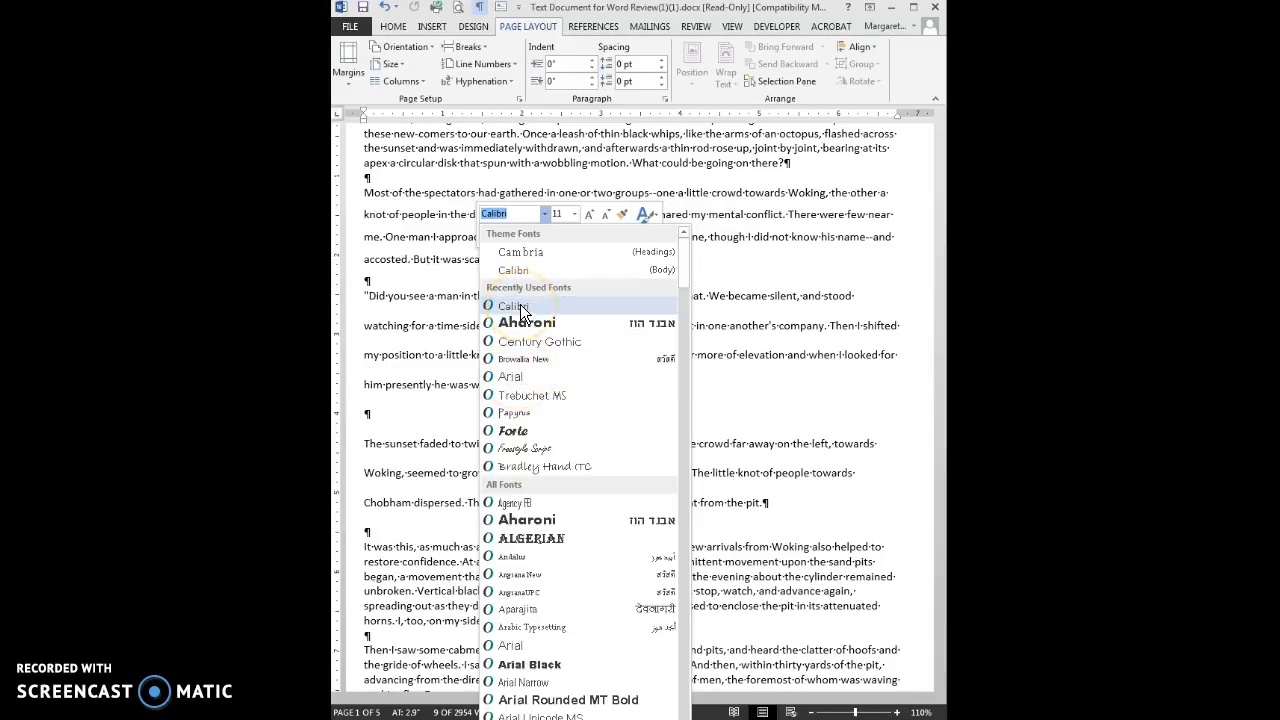
pyautogui.click(515, 376)
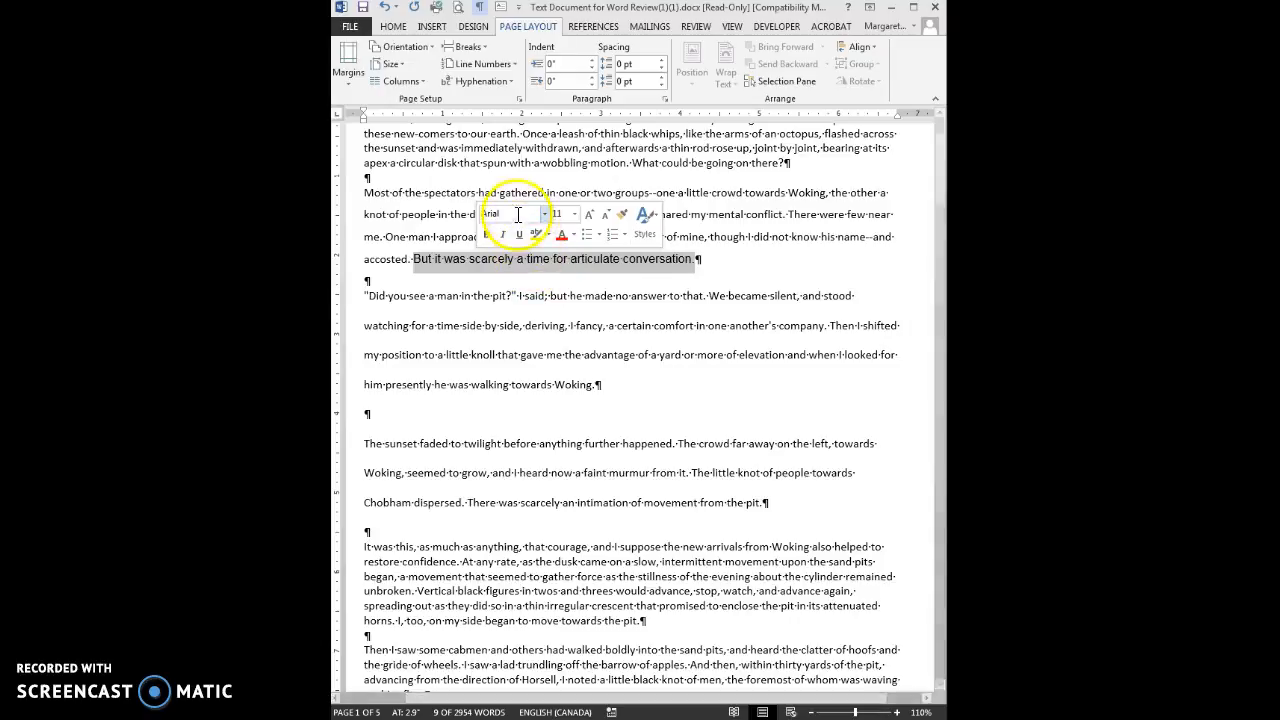
# Set the Arial sentence to font size 13, then deselect it
pyautogui.click(575, 215)
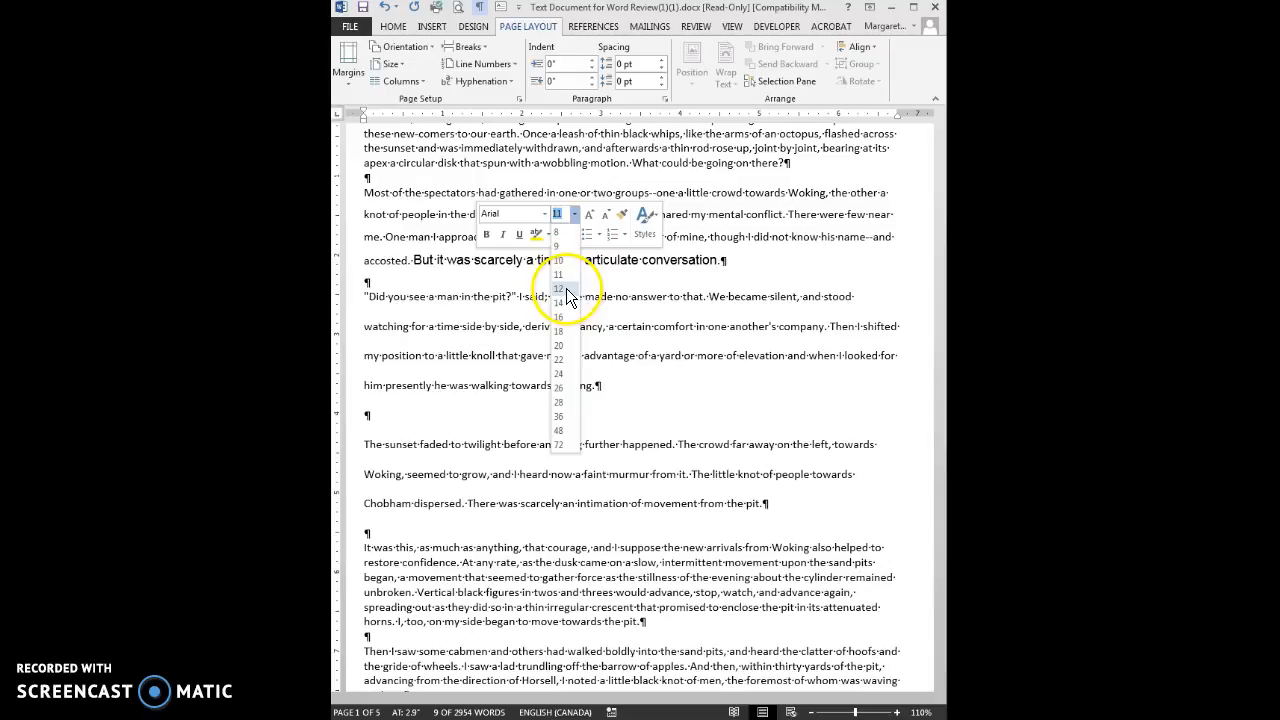
pyautogui.click(564, 215)
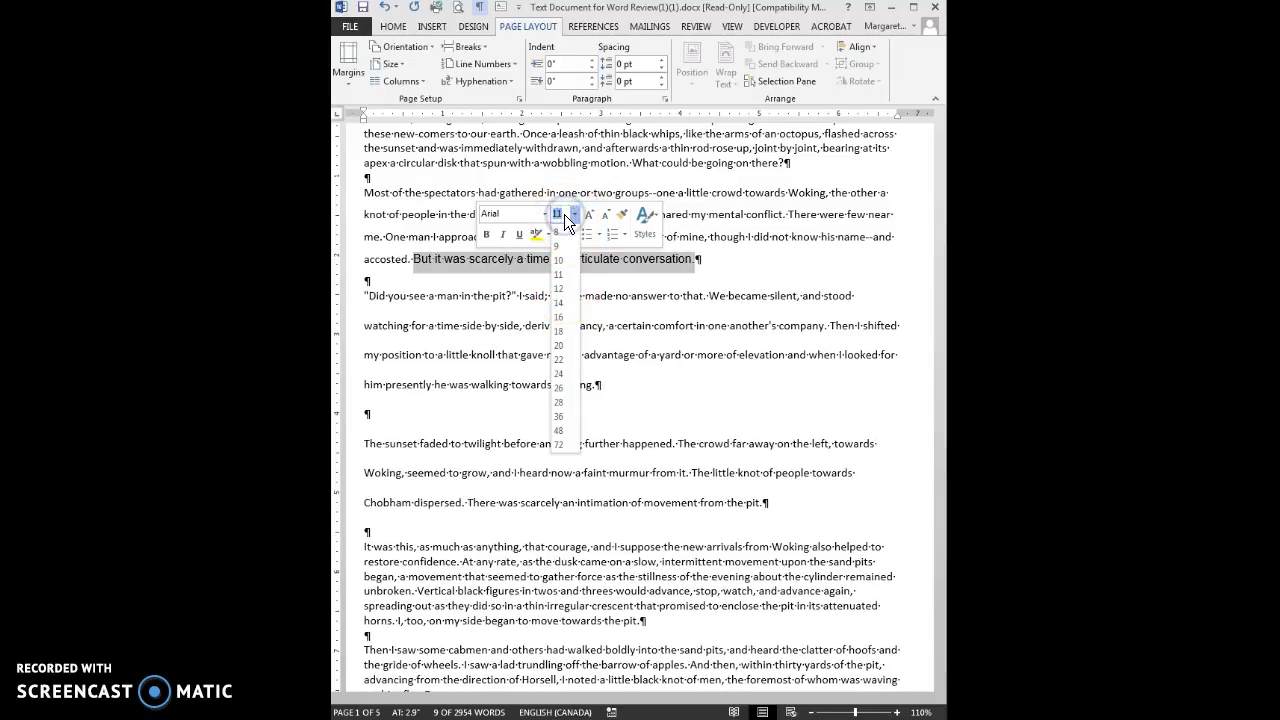
pyautogui.write('13')
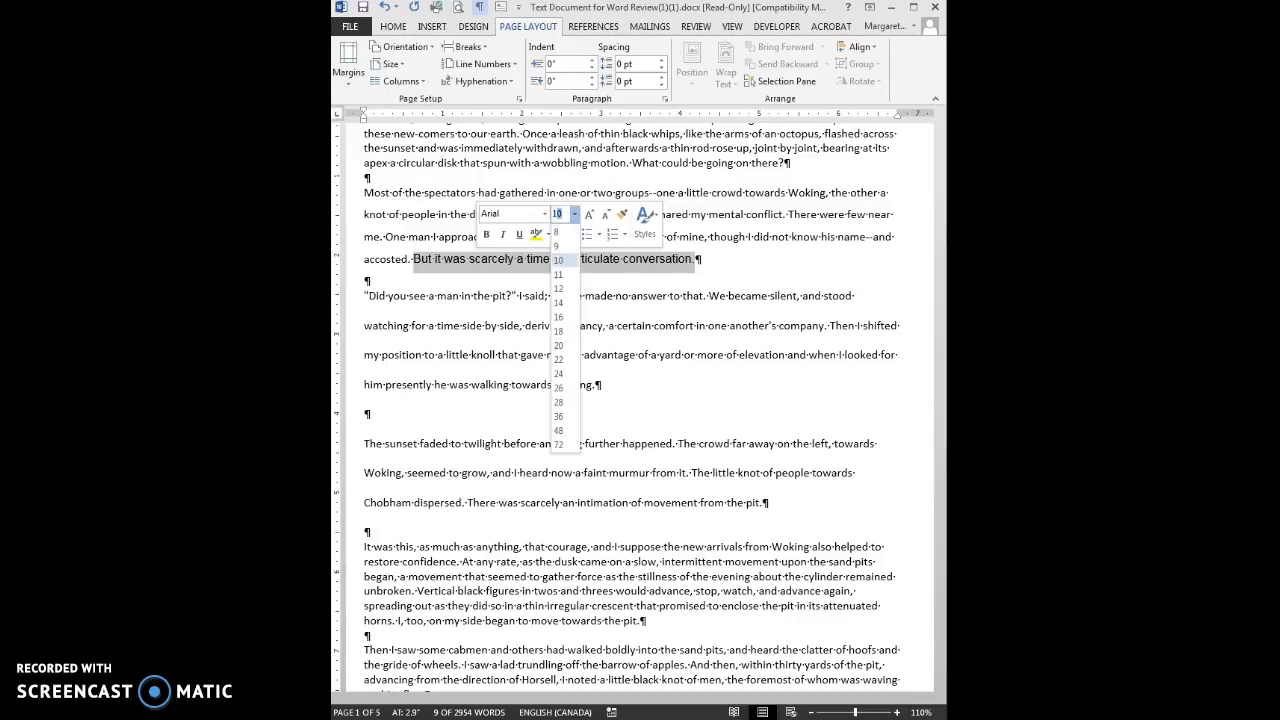
pyautogui.press('Return')
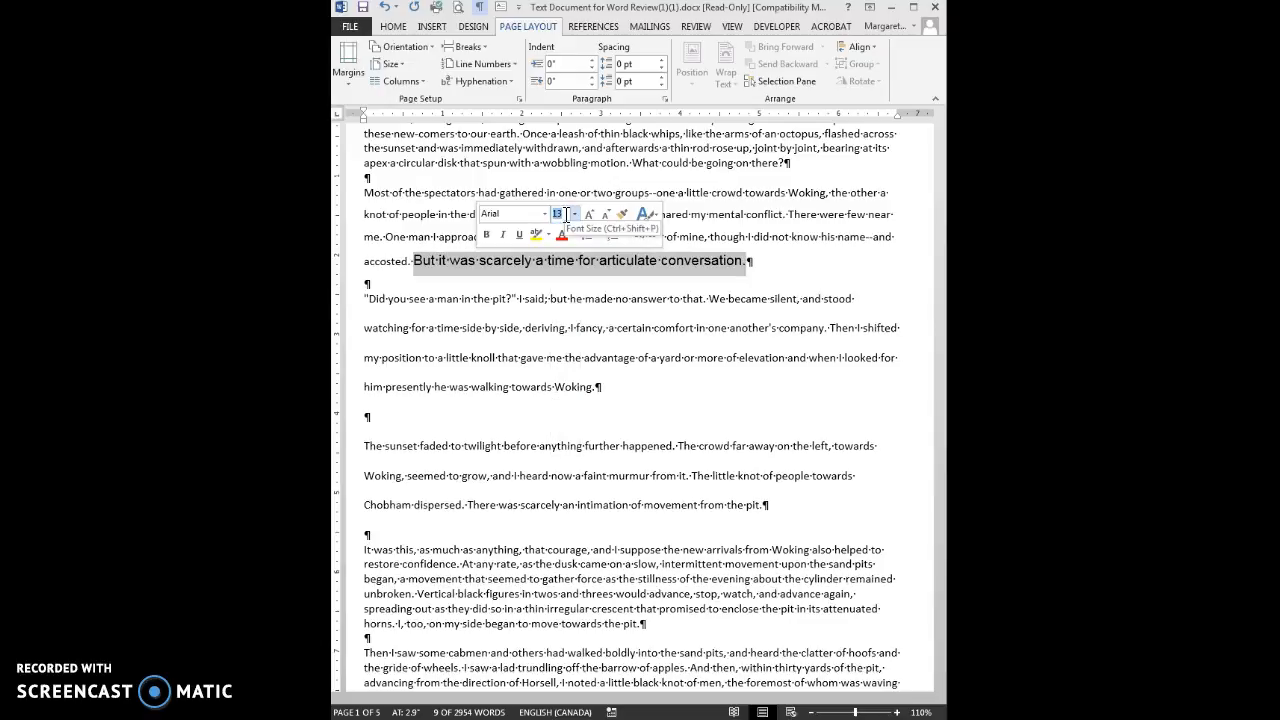
pyautogui.click(566, 260)
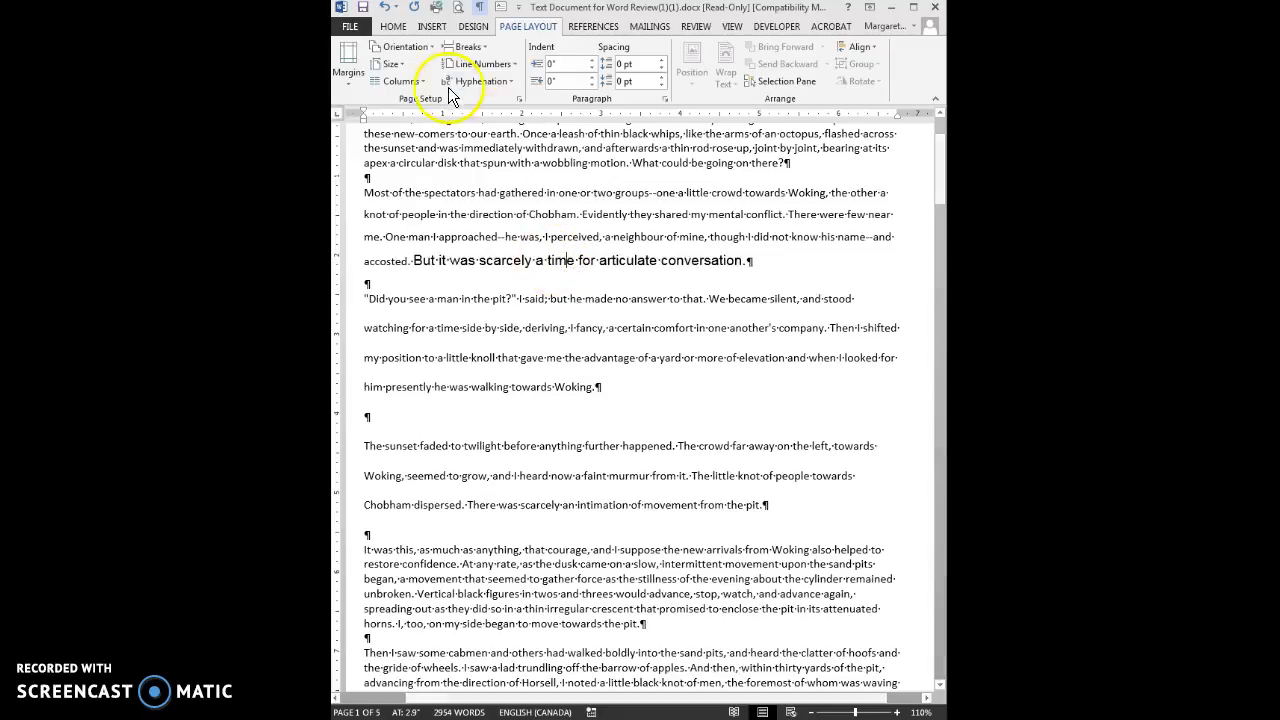
# Show the Home tab formatting options, check the Font and Font Size lists, and return to the text
pyautogui.click(393, 27)
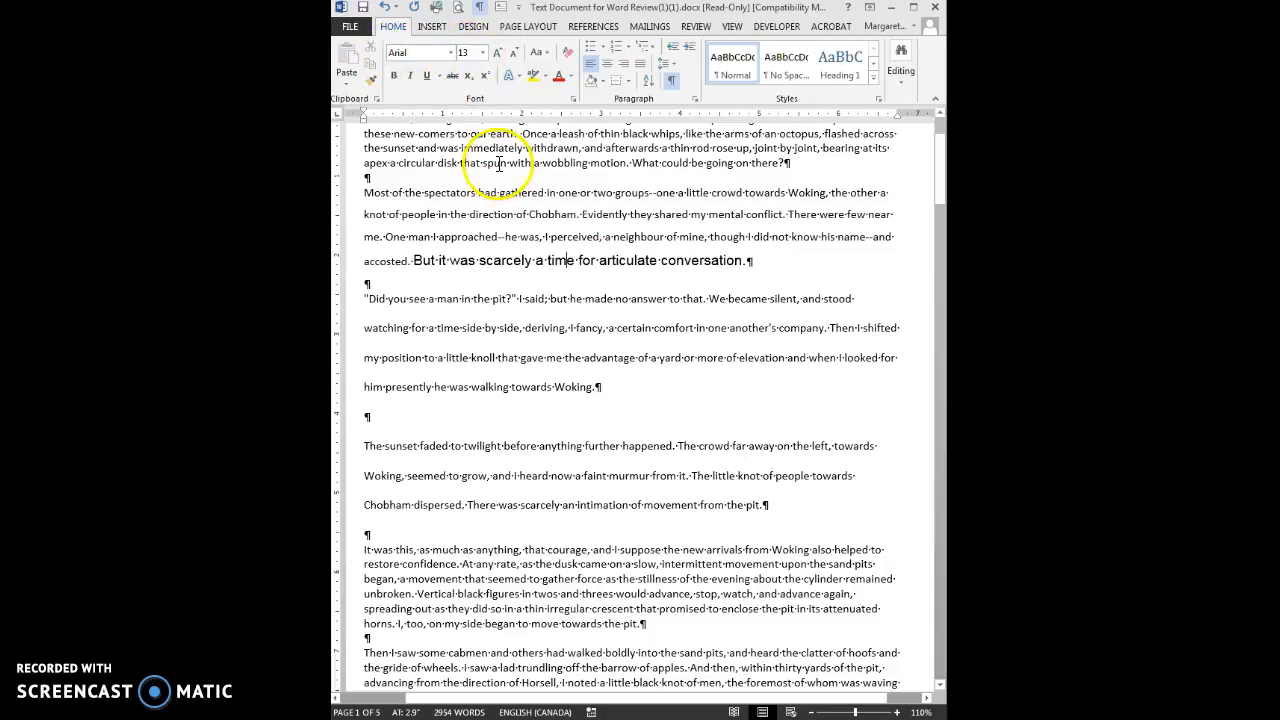
pyautogui.click(450, 54)
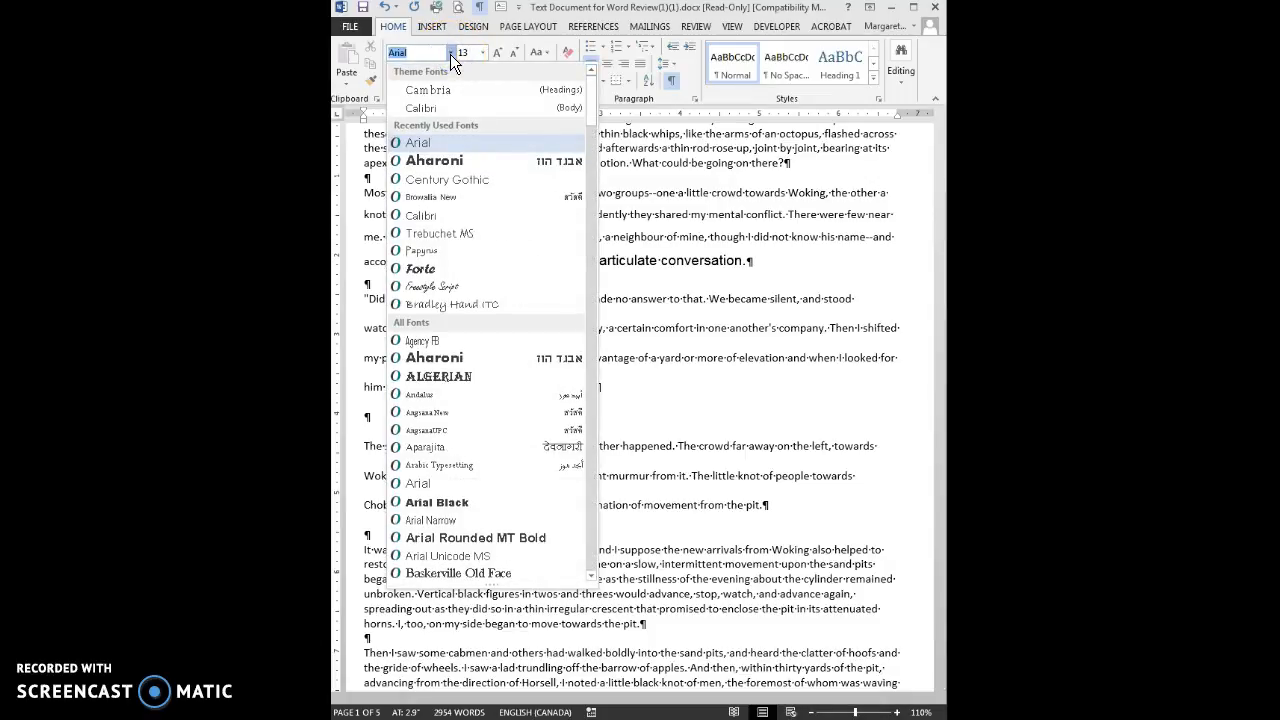
pyautogui.click(450, 54)
pyautogui.click(484, 54)
pyautogui.click(484, 54)
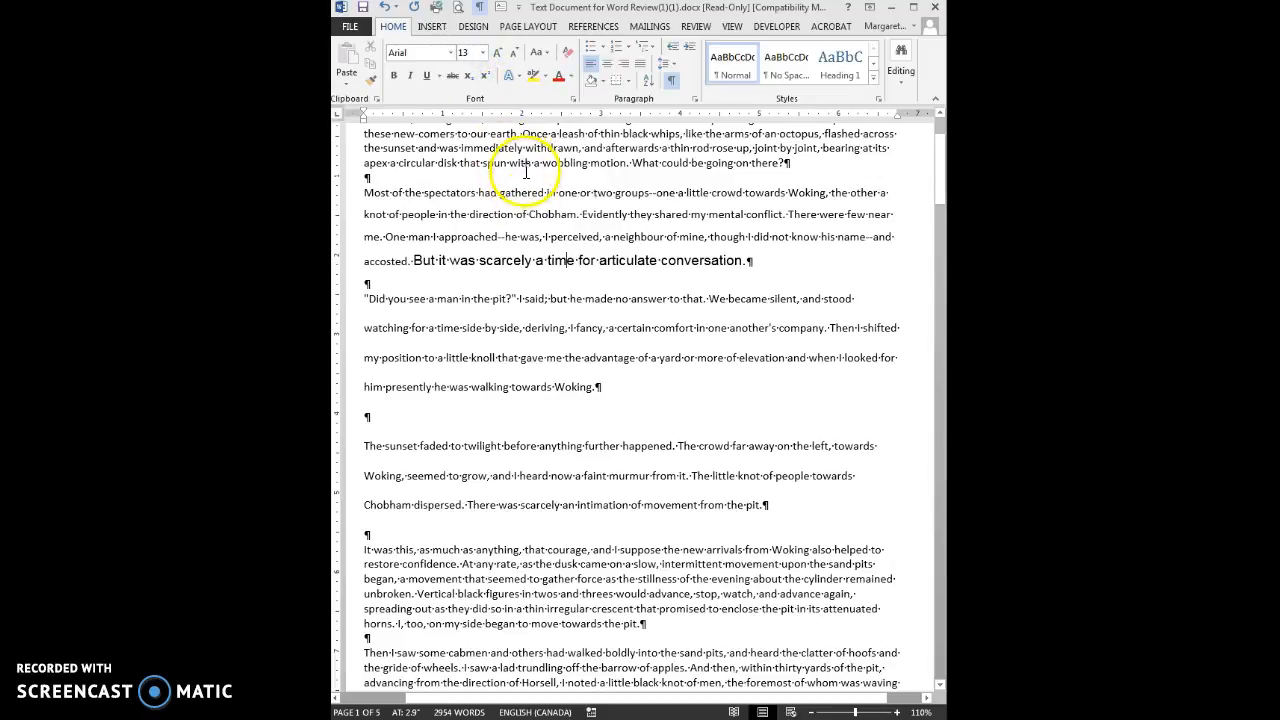
pyautogui.click(533, 358)
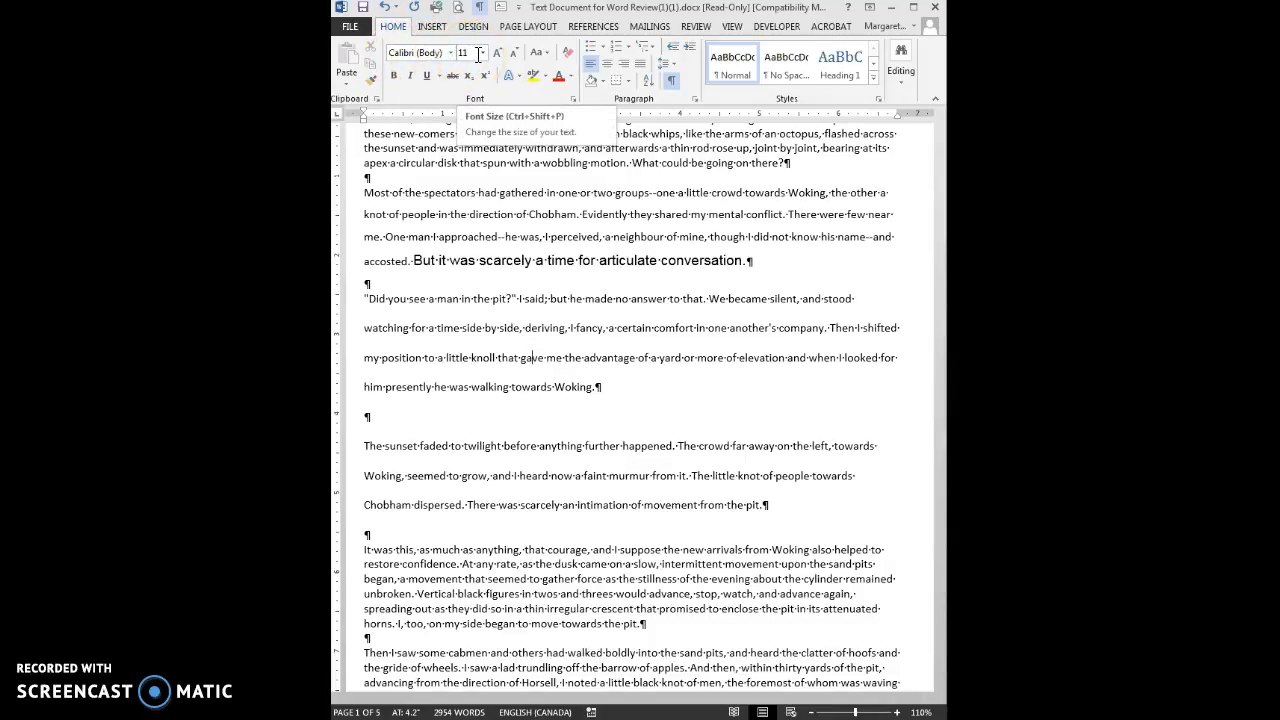
pyautogui.click(552, 163)
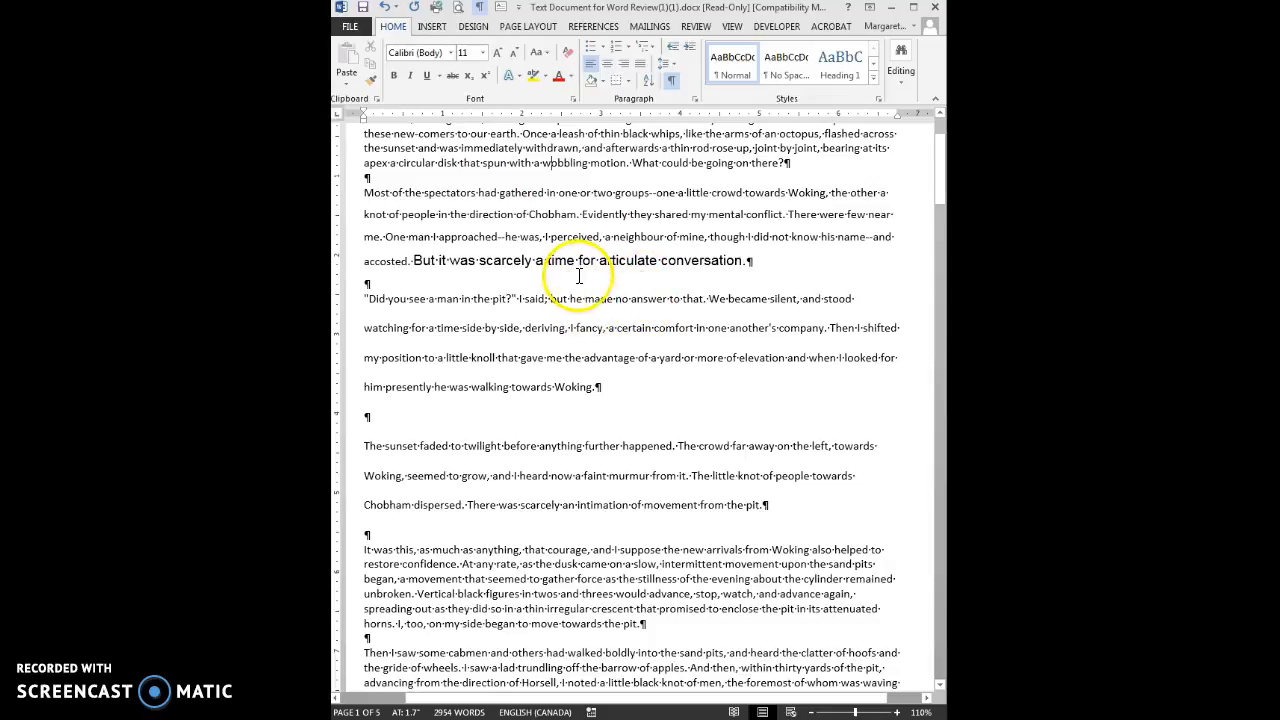
pyautogui.doubleClick(563, 259)
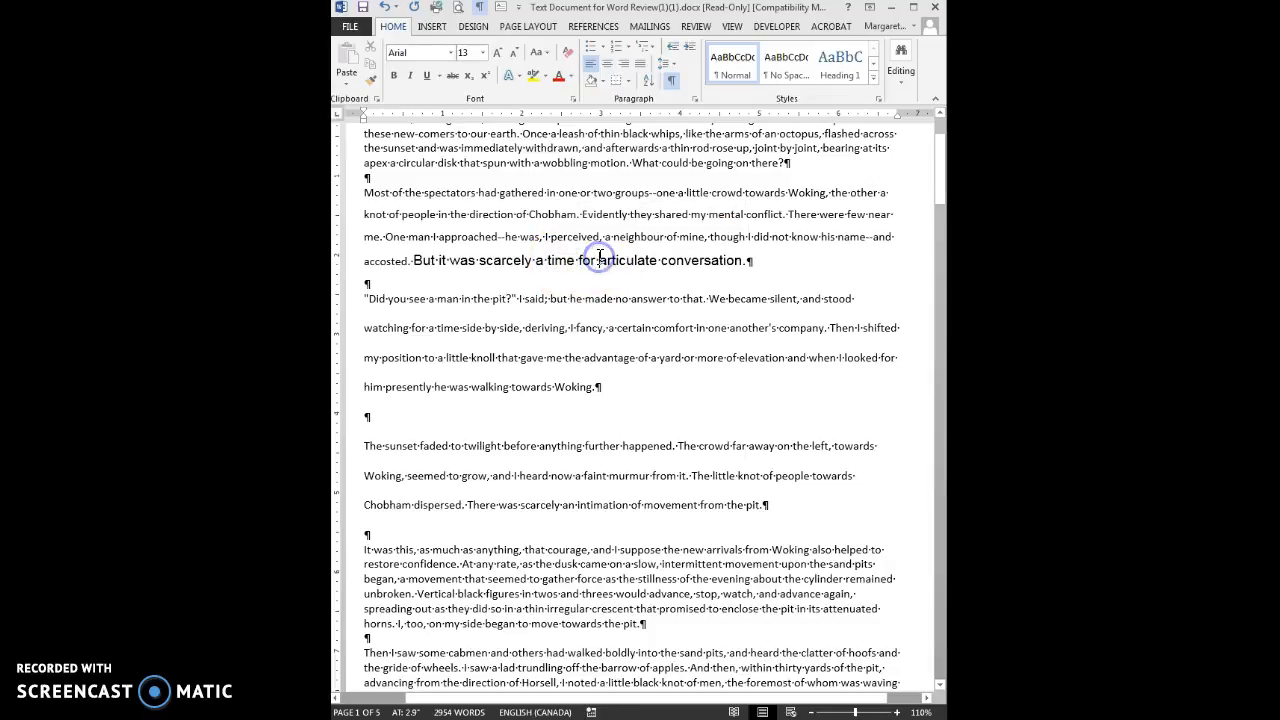
pyautogui.keyDown('ctrl'); pyautogui.click(598, 257); pyautogui.keyUp('ctrl')
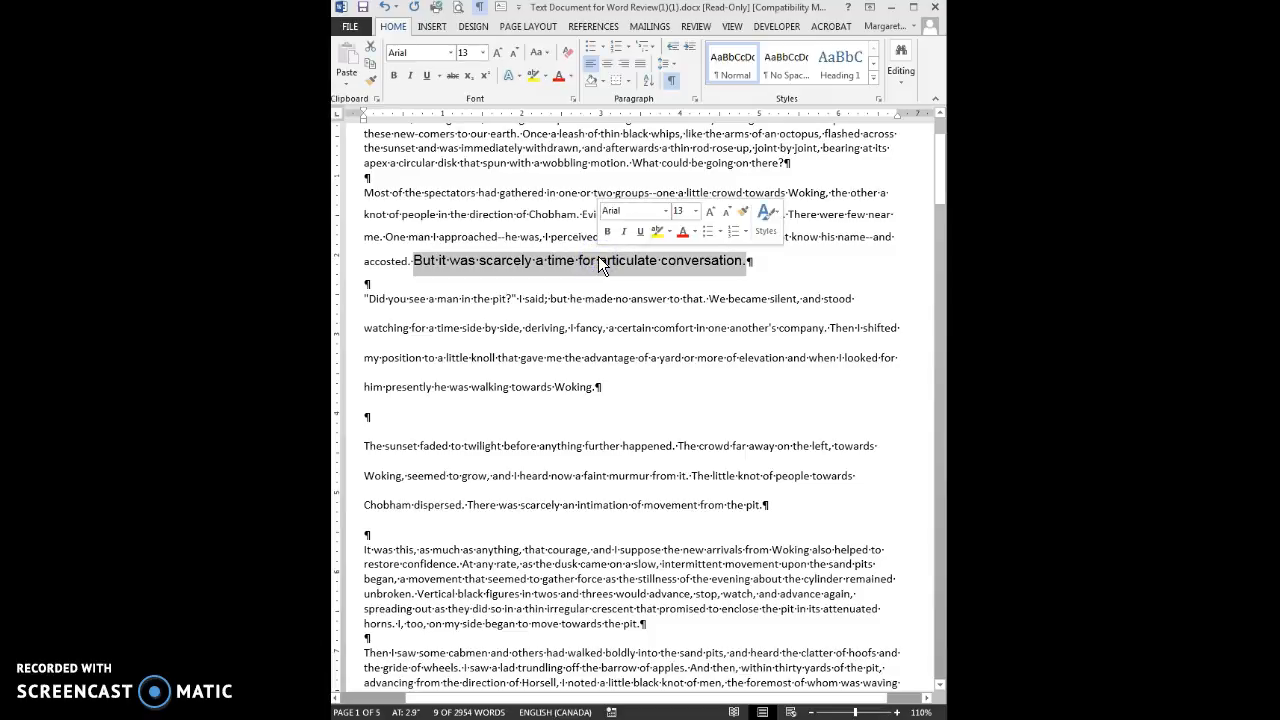
pyautogui.tripleClick(525, 257)
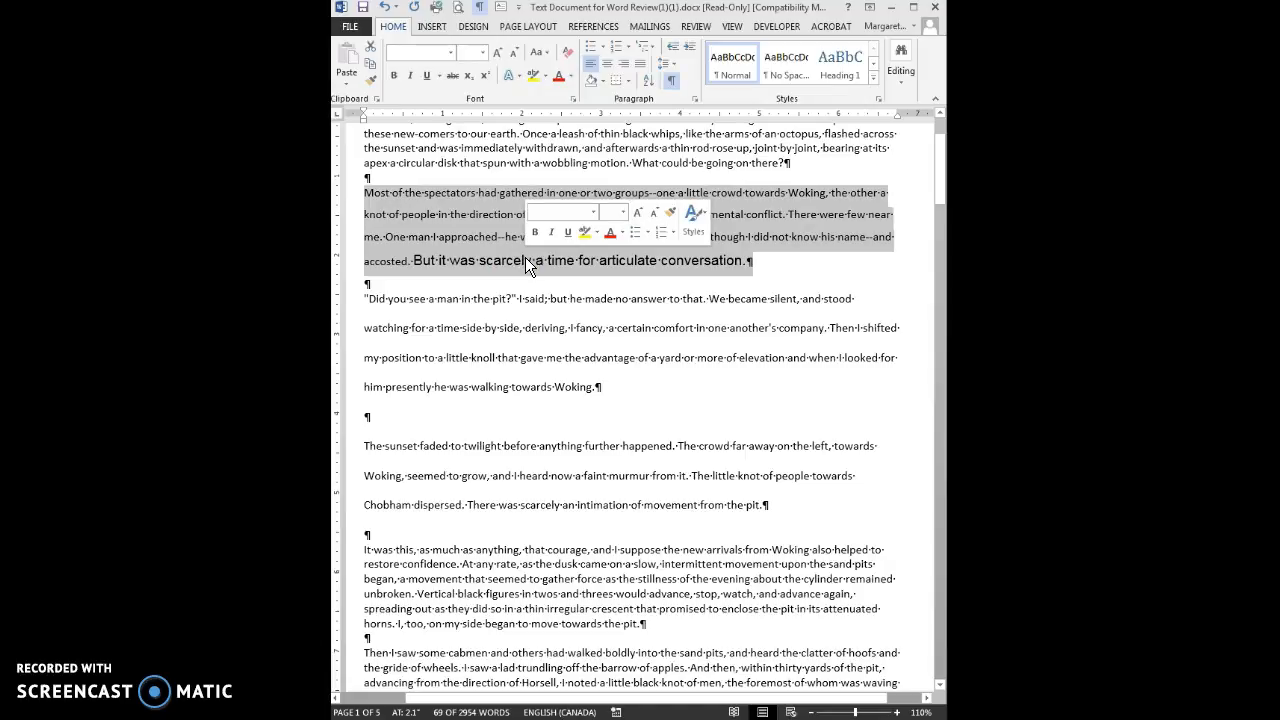
pyautogui.click(621, 231)
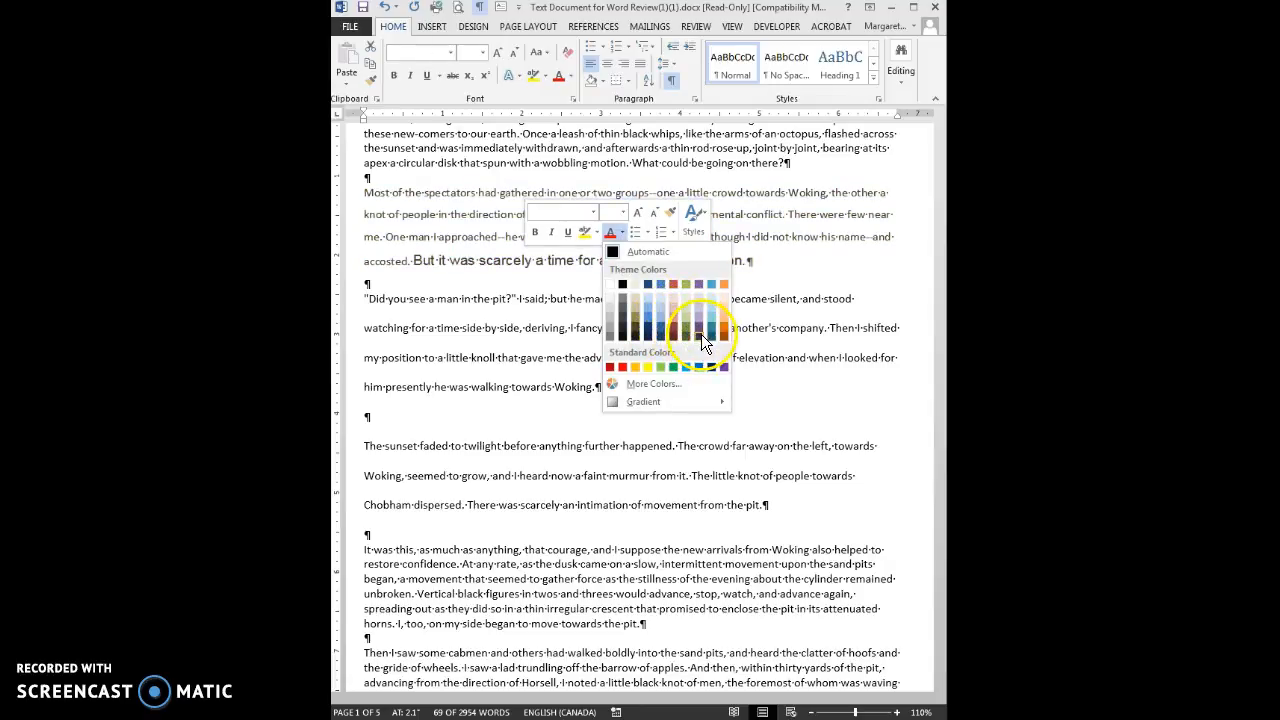
pyautogui.click(622, 284)
pyautogui.click(602, 260)
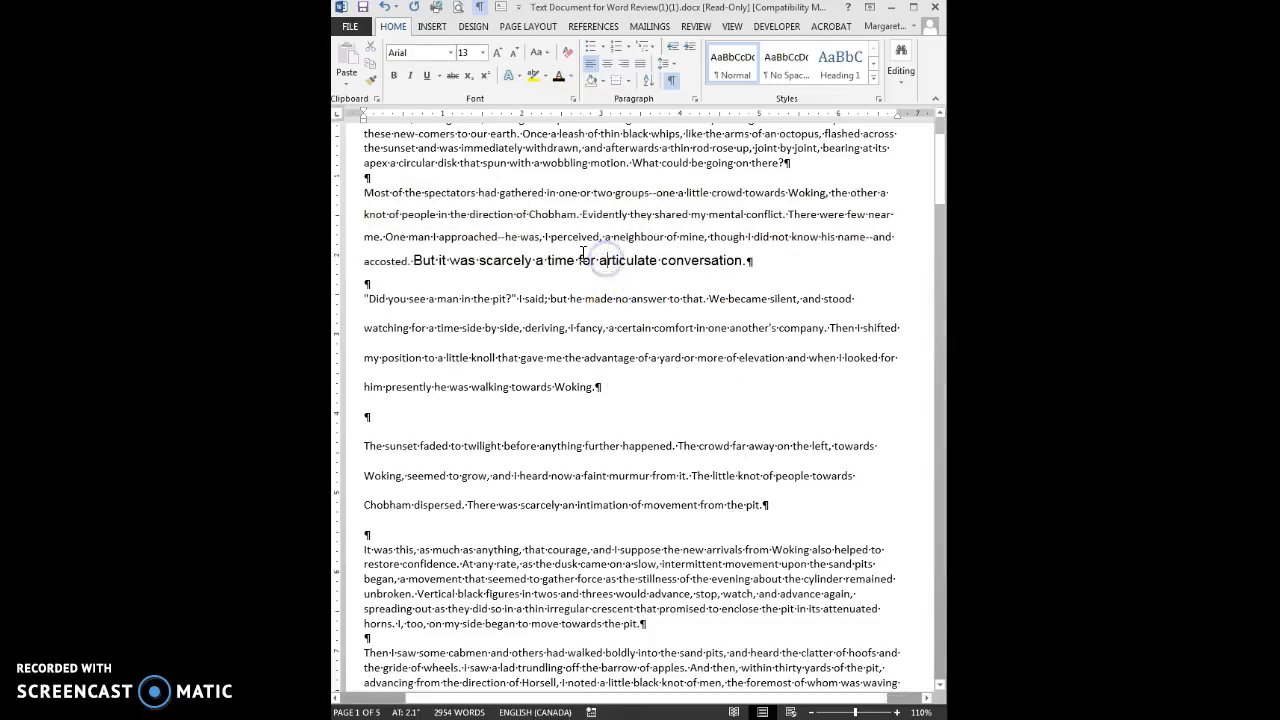
pyautogui.click(573, 76)
pyautogui.click(572, 75)
pyautogui.click(627, 262)
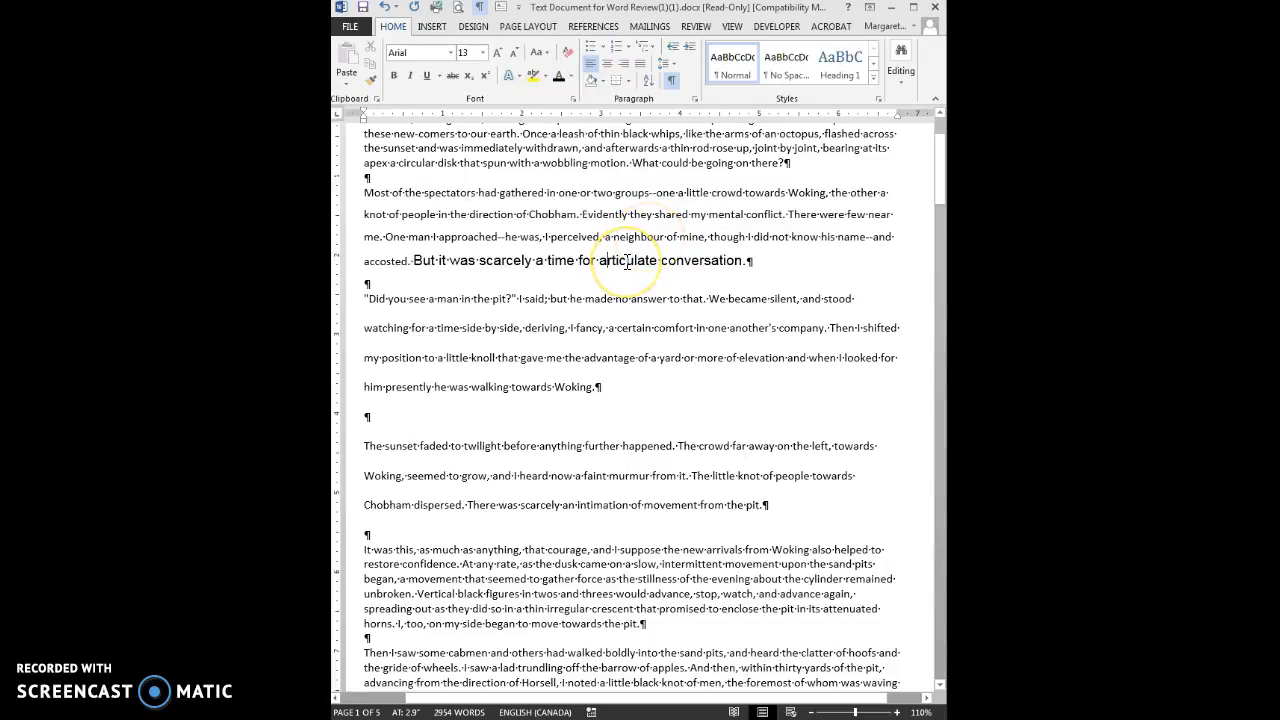
# Apply Yellow text highlight to the 'articulate conversation' sentence
pyautogui.keyDown('ctrl'); pyautogui.click(627, 262); pyautogui.keyUp('ctrl')
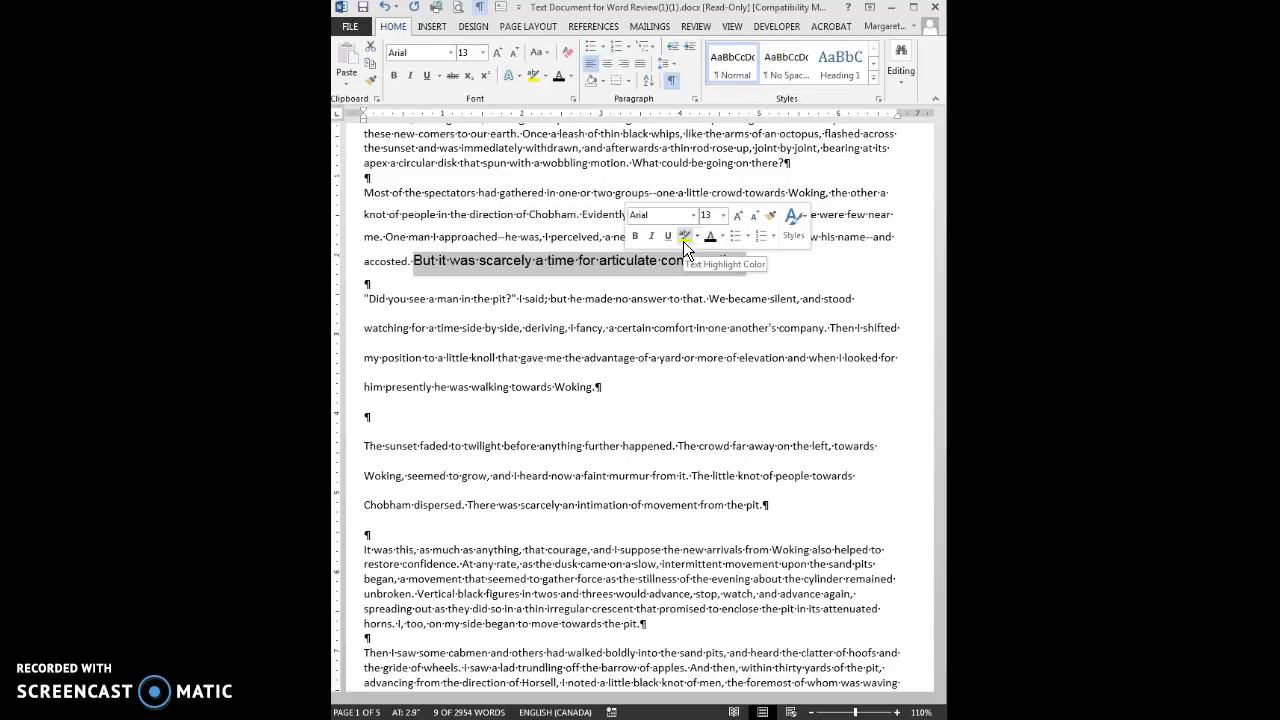
pyautogui.click(697, 240)
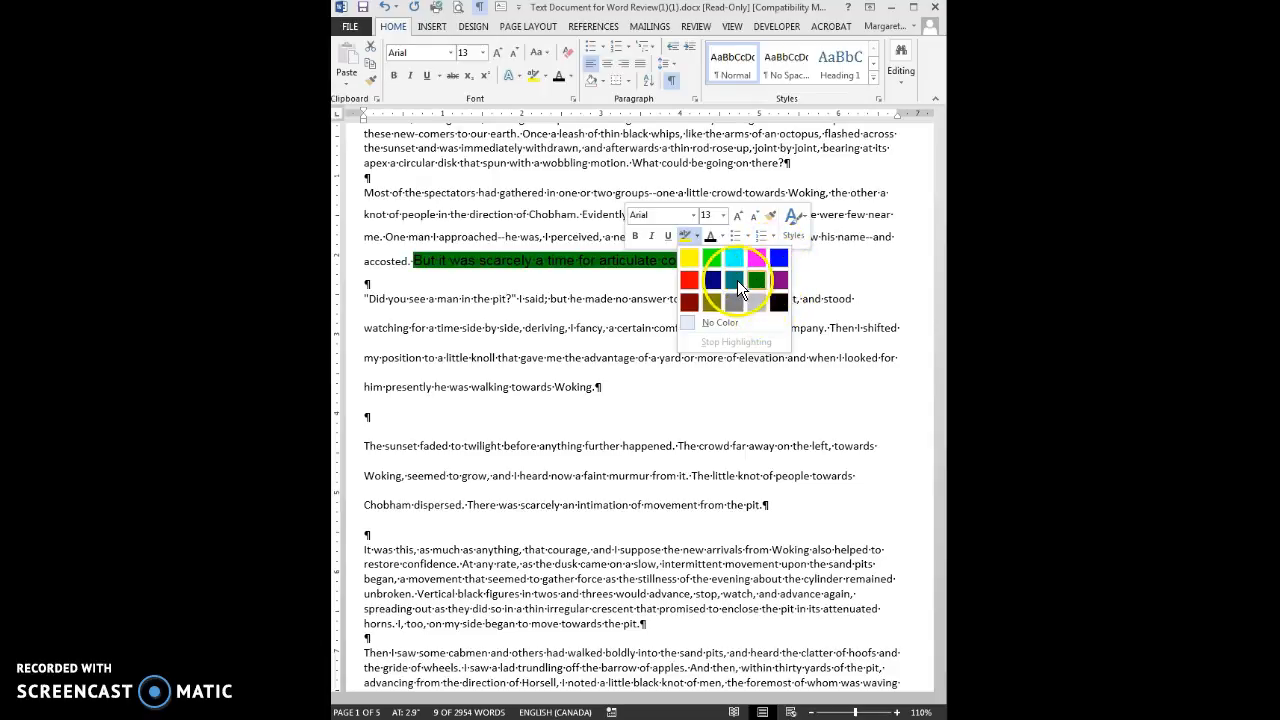
pyautogui.click(690, 259)
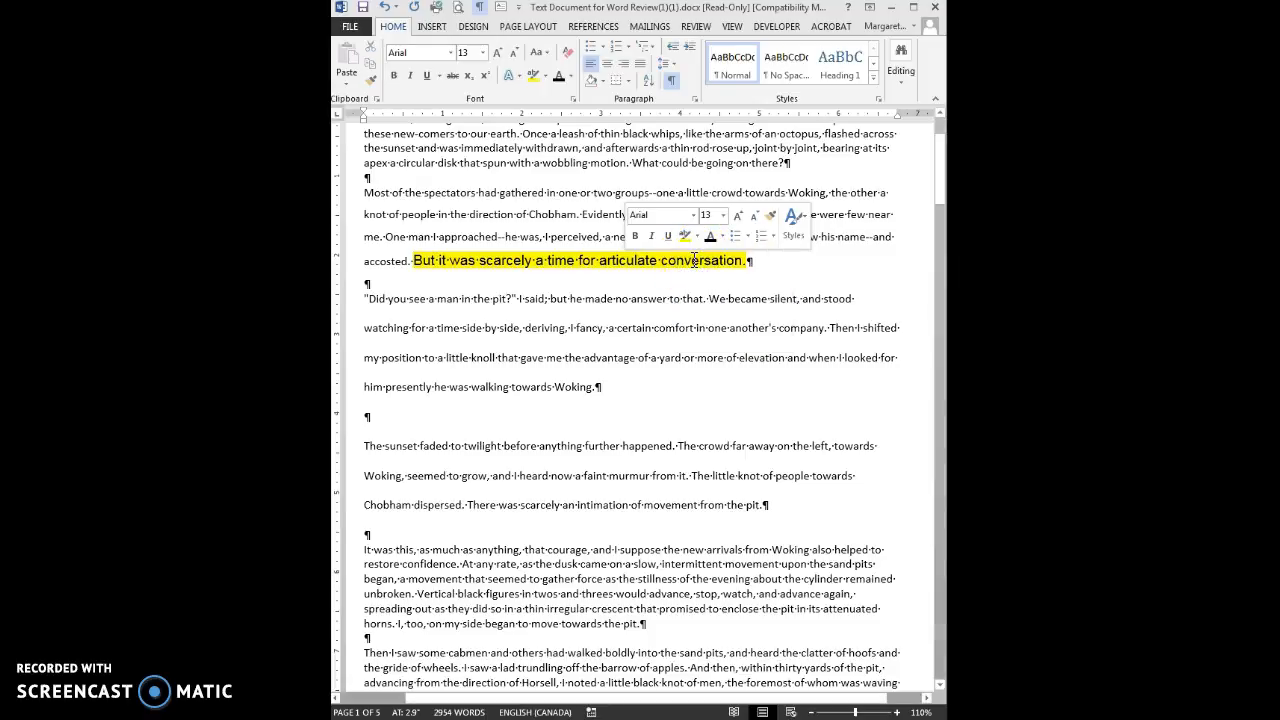
pyautogui.click(696, 297)
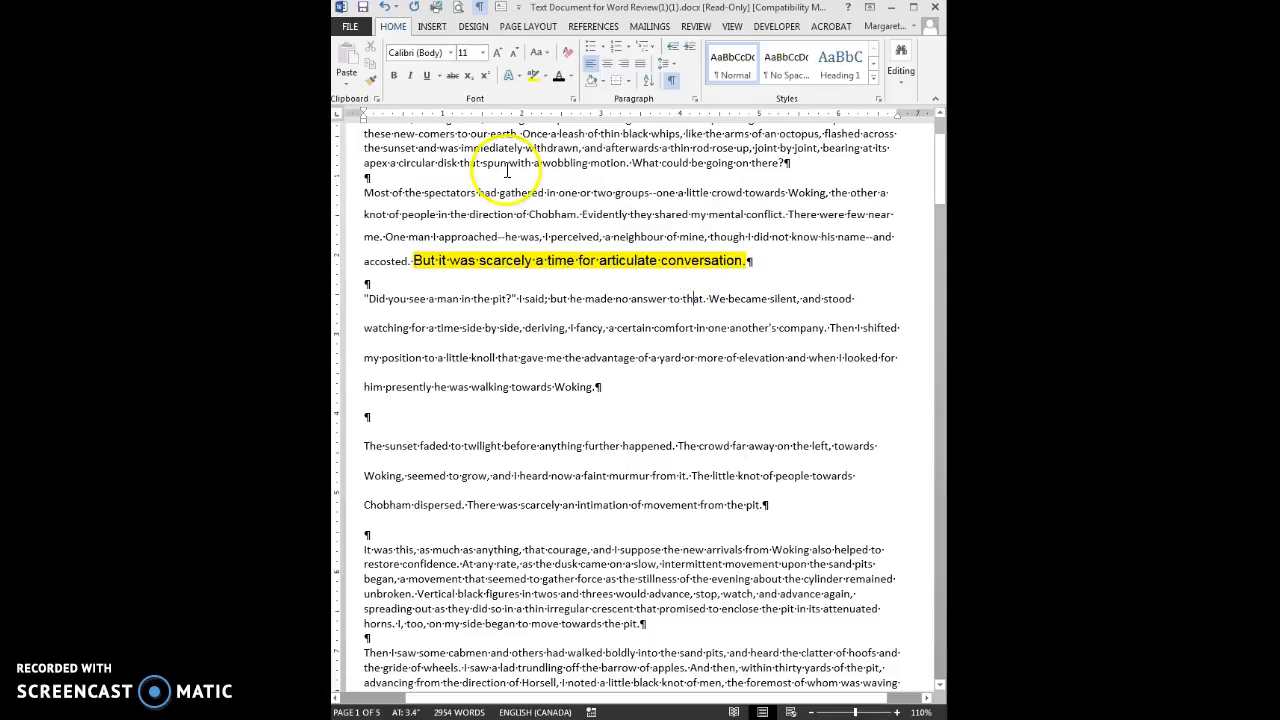
# Insert a Plain Number 3 page number at the bottom right of the page
pyautogui.click(433, 28)
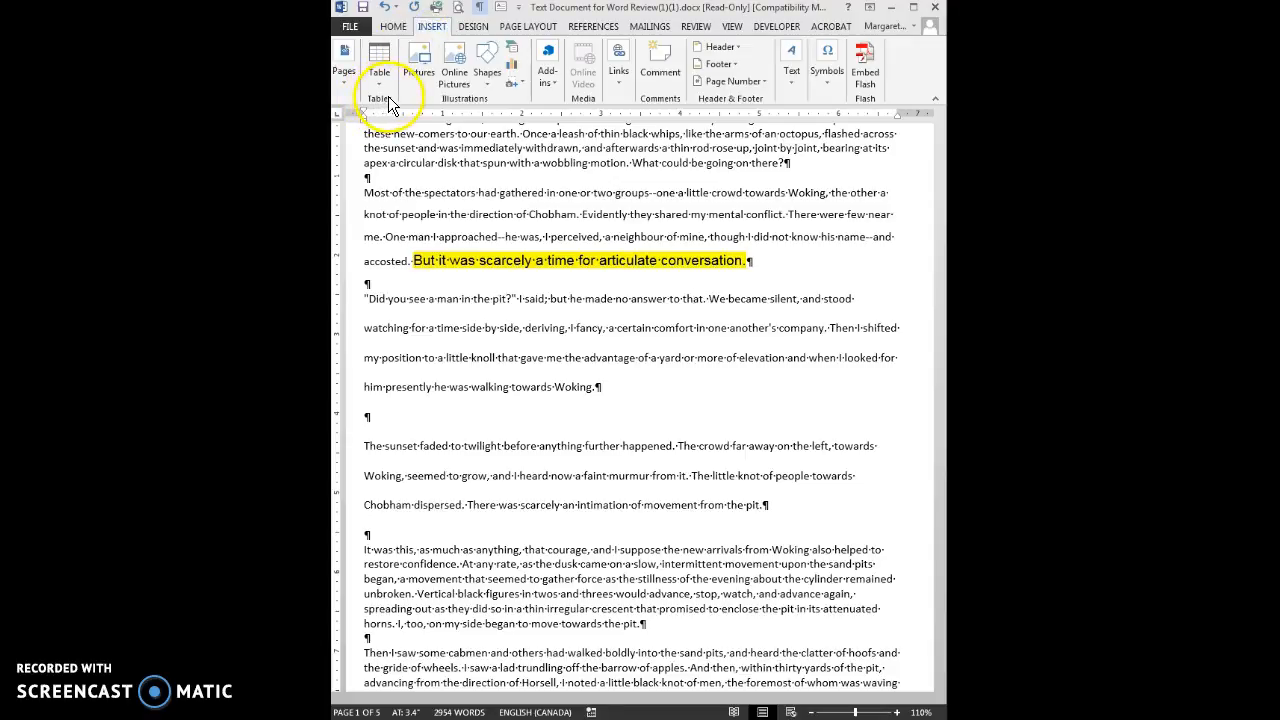
pyautogui.click(764, 80)
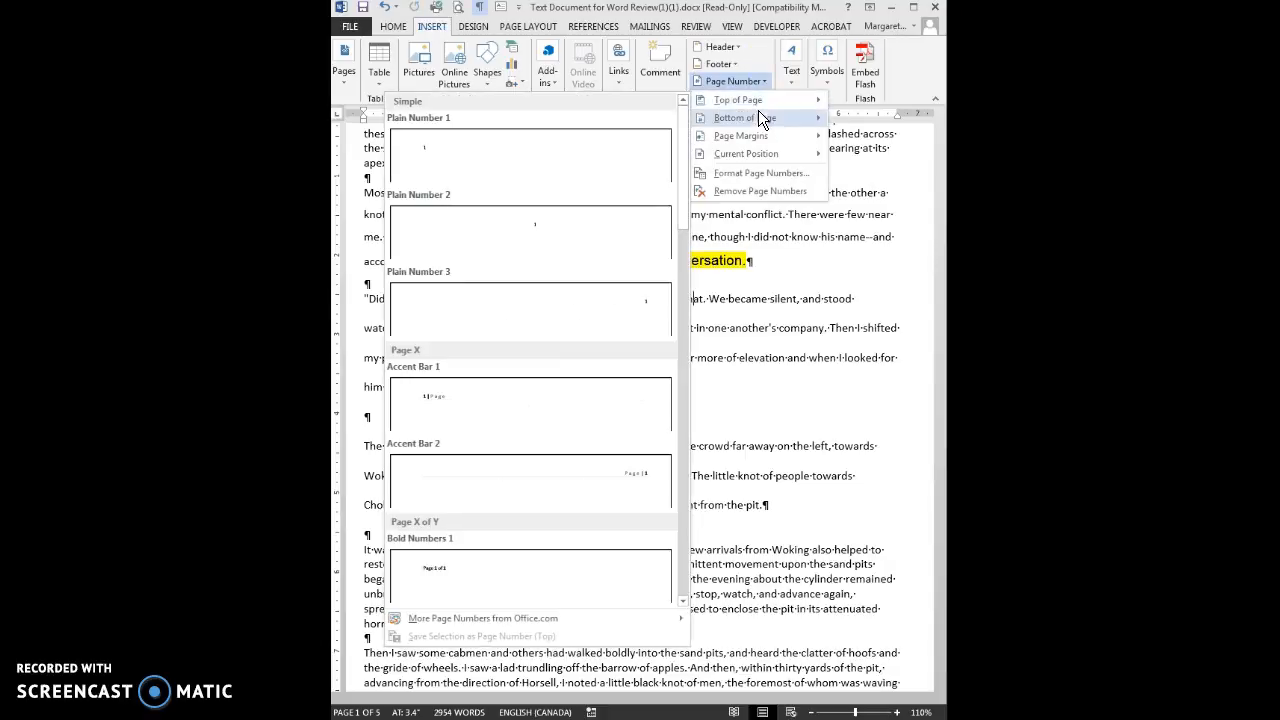
pyautogui.moveTo(757, 117)
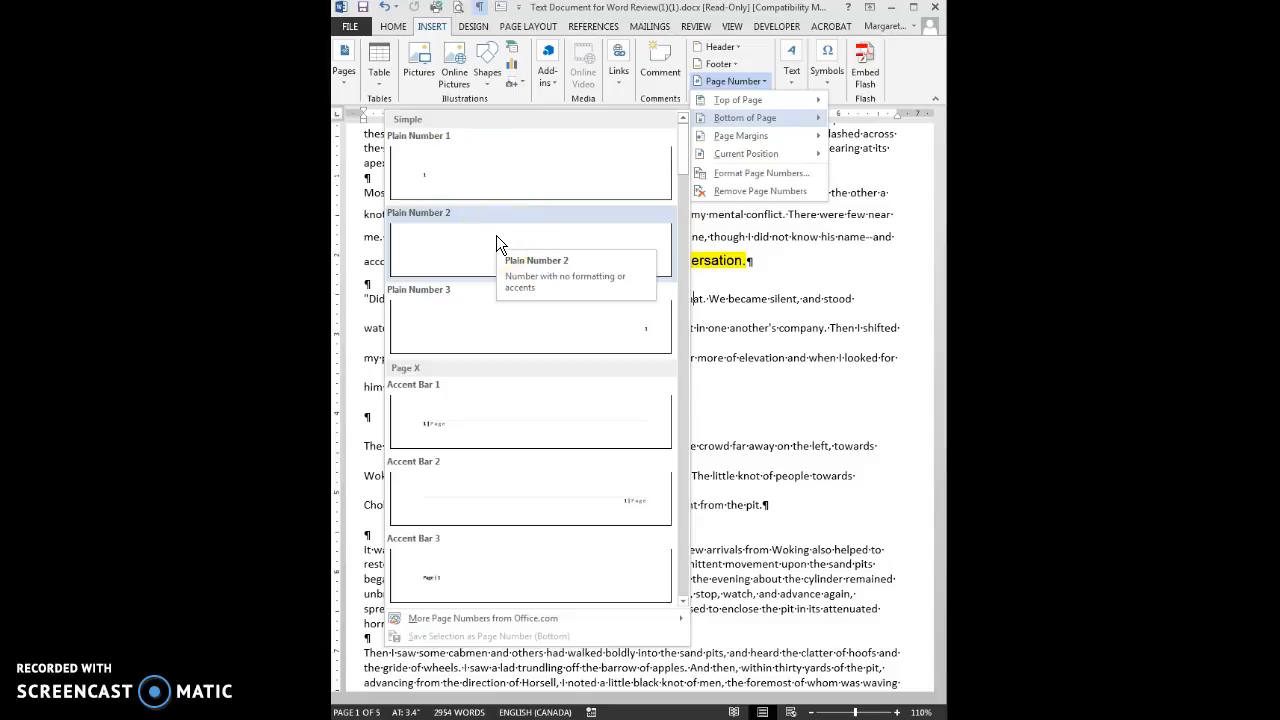
pyautogui.click(510, 316)
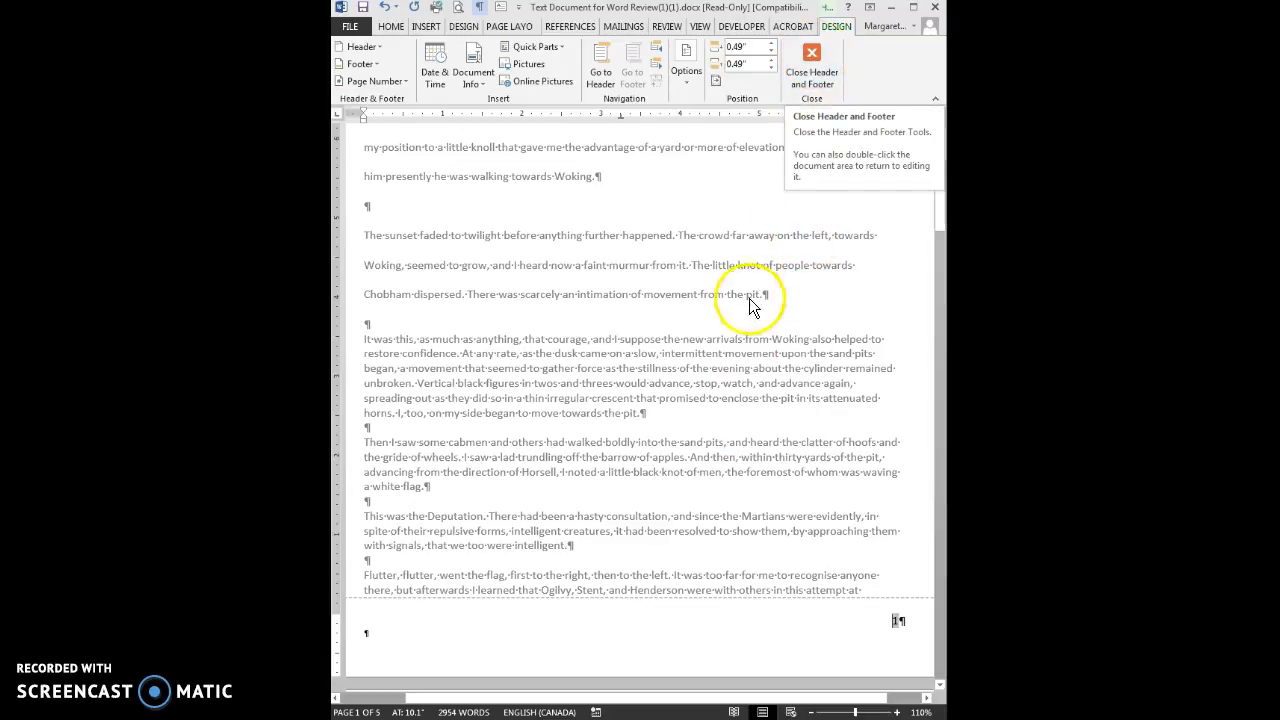
# Close the footer and scroll back to the top of page 1
pyautogui.doubleClick(642, 317)
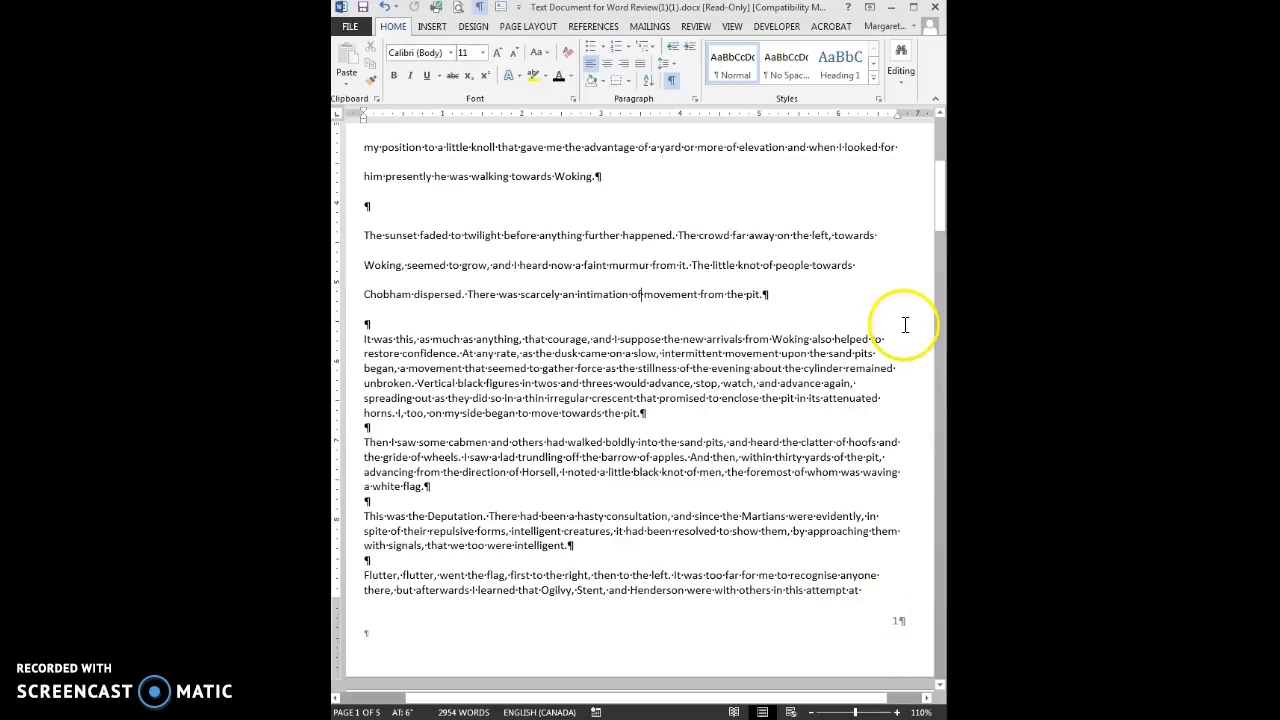
pyautogui.moveTo(936, 209); pyautogui.dragTo(904, 140)
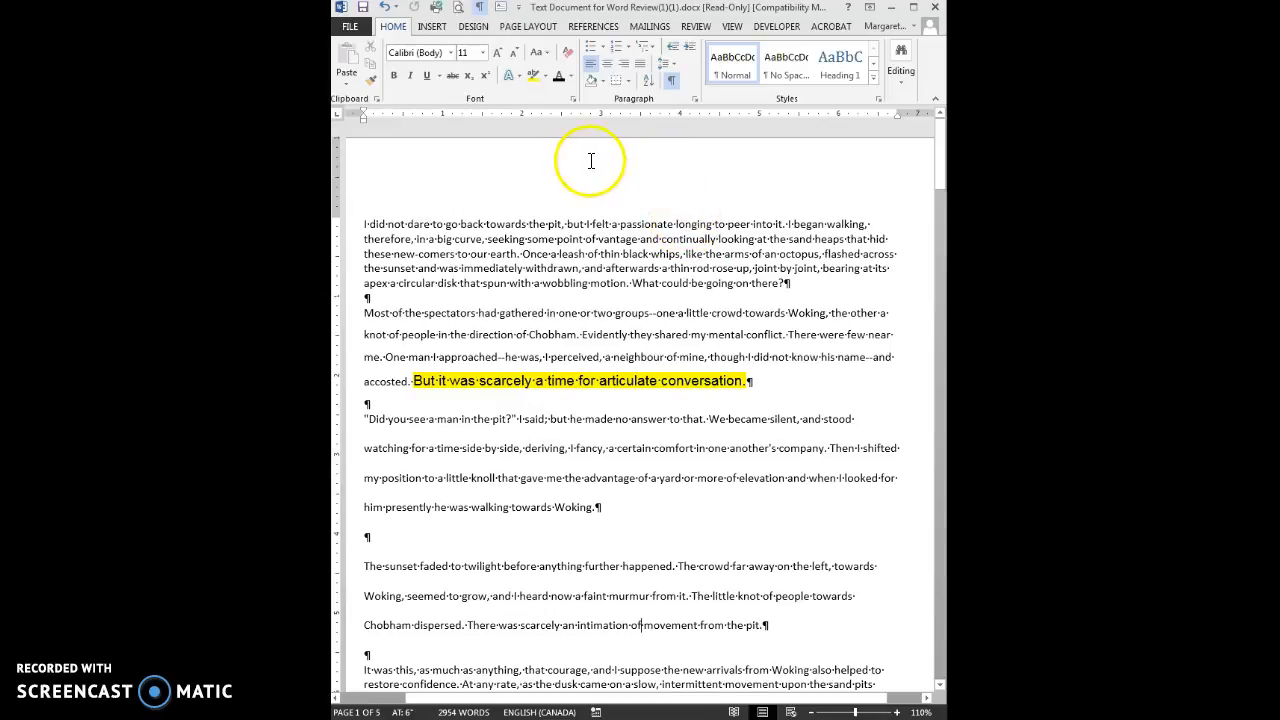
# Fill the header with the author's first name at left and their ID number centred
pyautogui.doubleClick(641, 152)
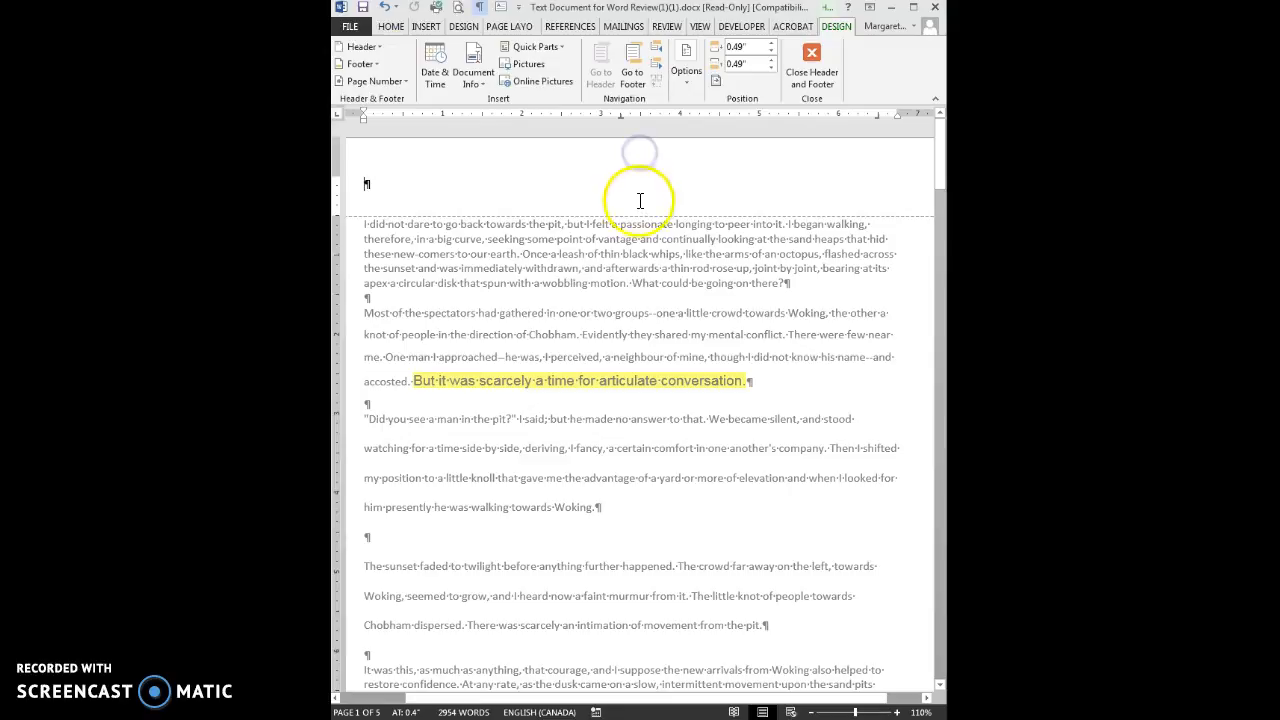
pyautogui.doubleClick(633, 232)
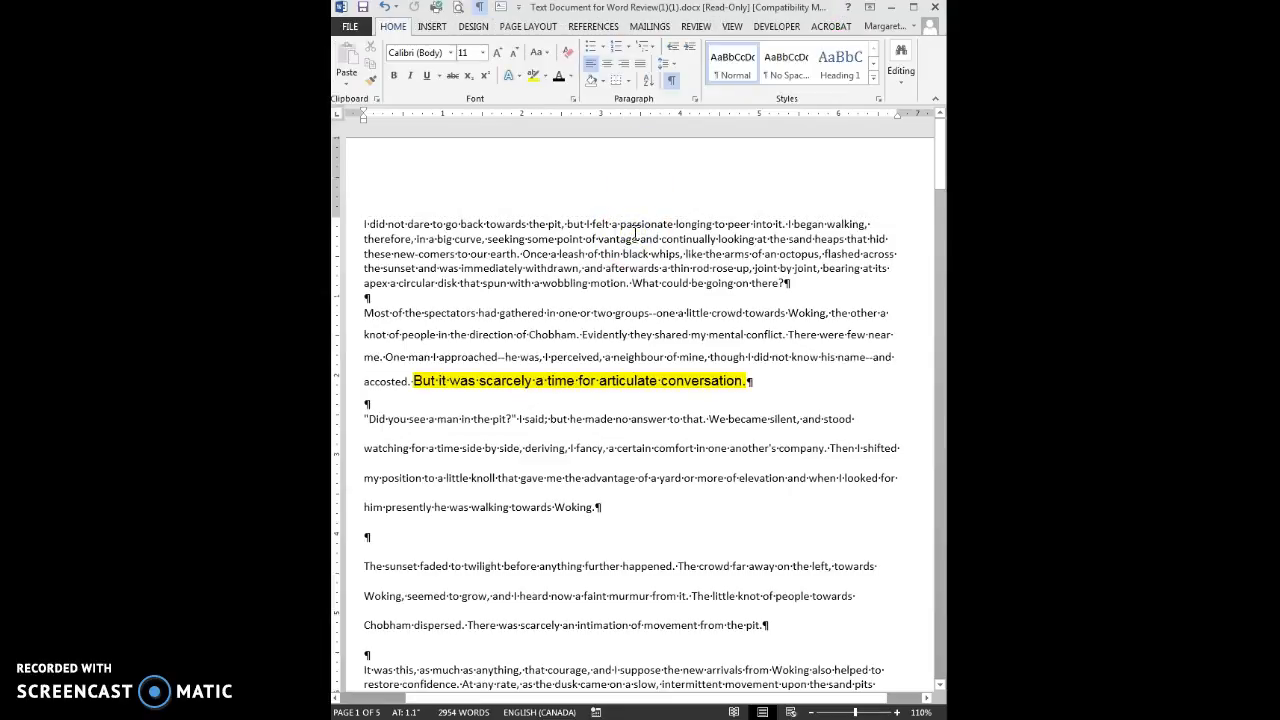
pyautogui.click(434, 27)
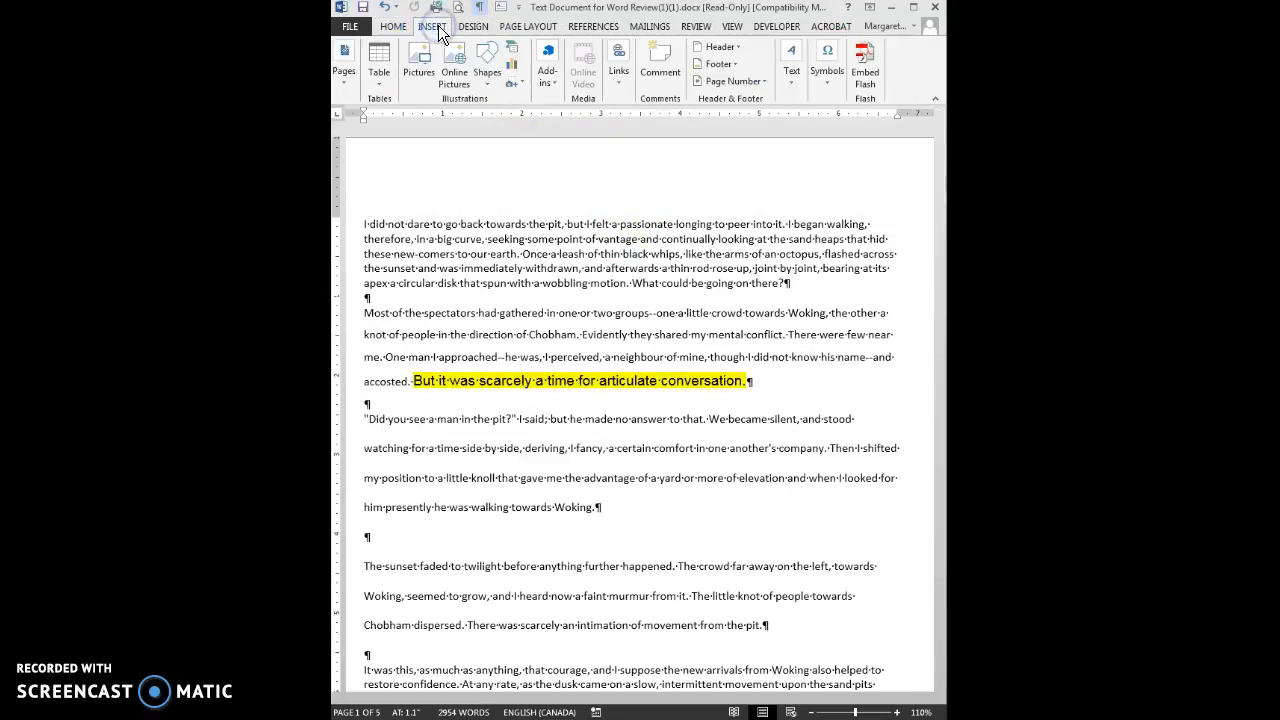
pyautogui.click(714, 48)
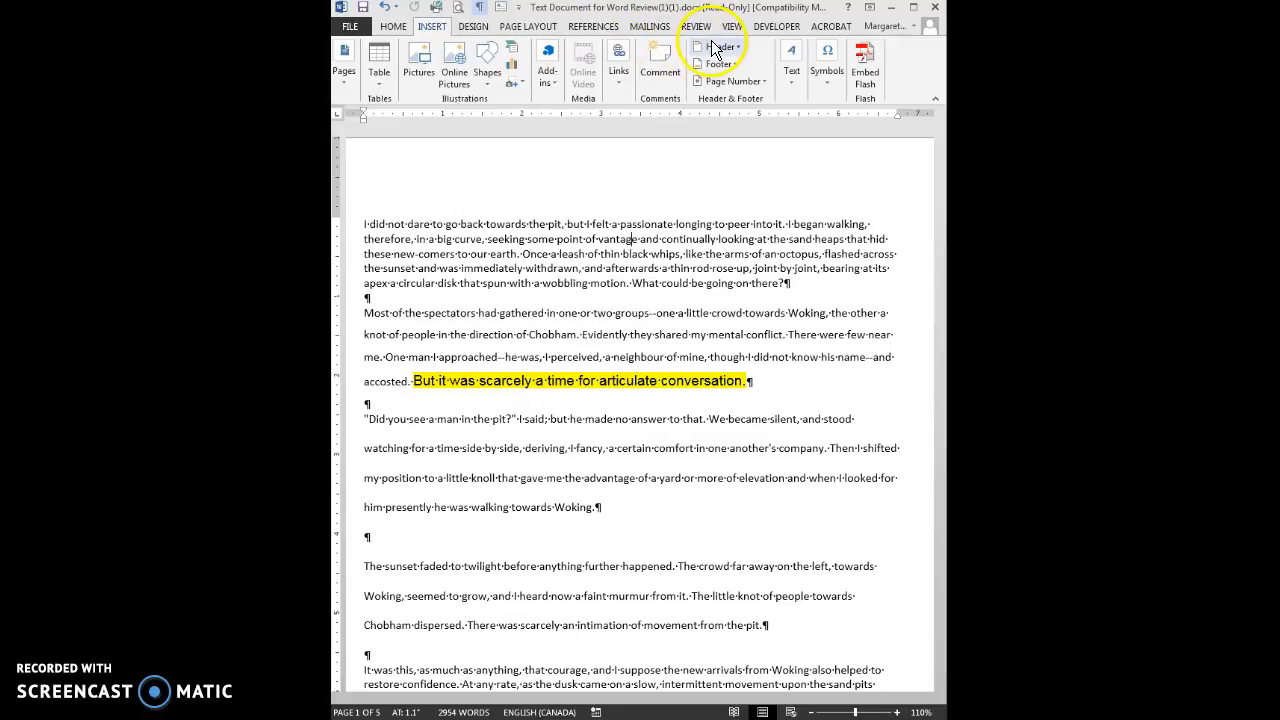
pyautogui.doubleClick(654, 162)
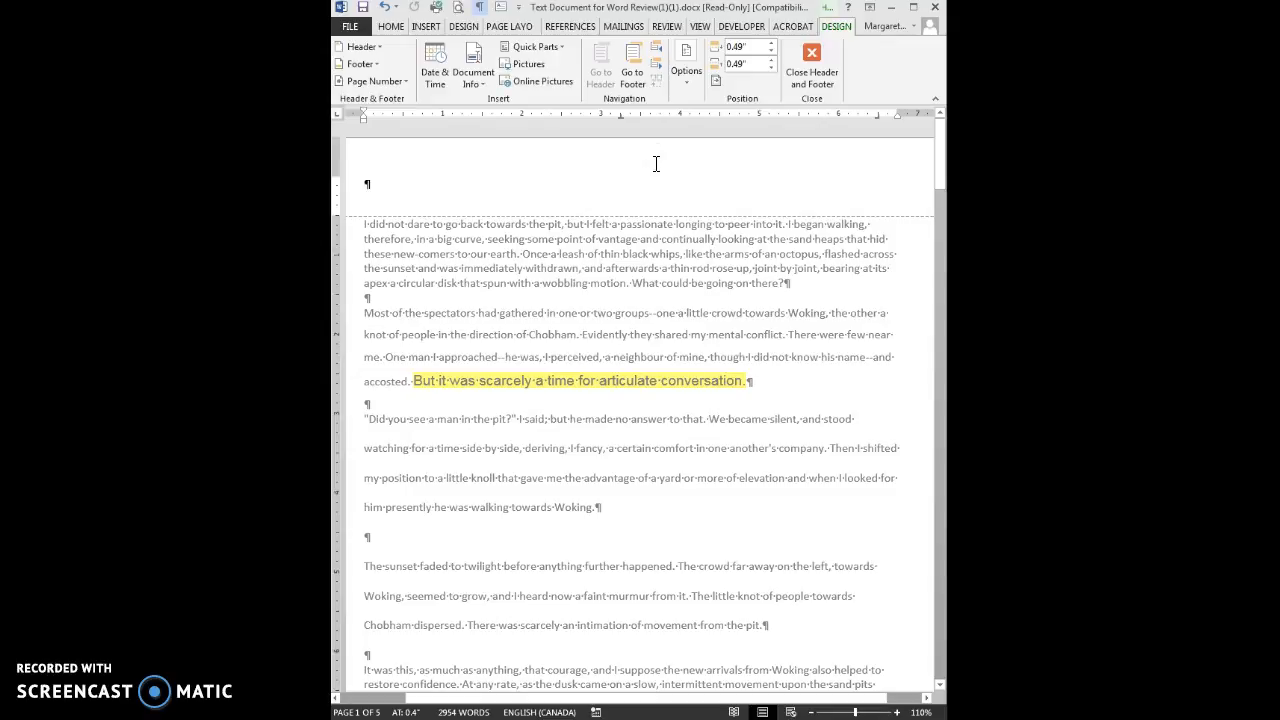
pyautogui.write('Margaret')
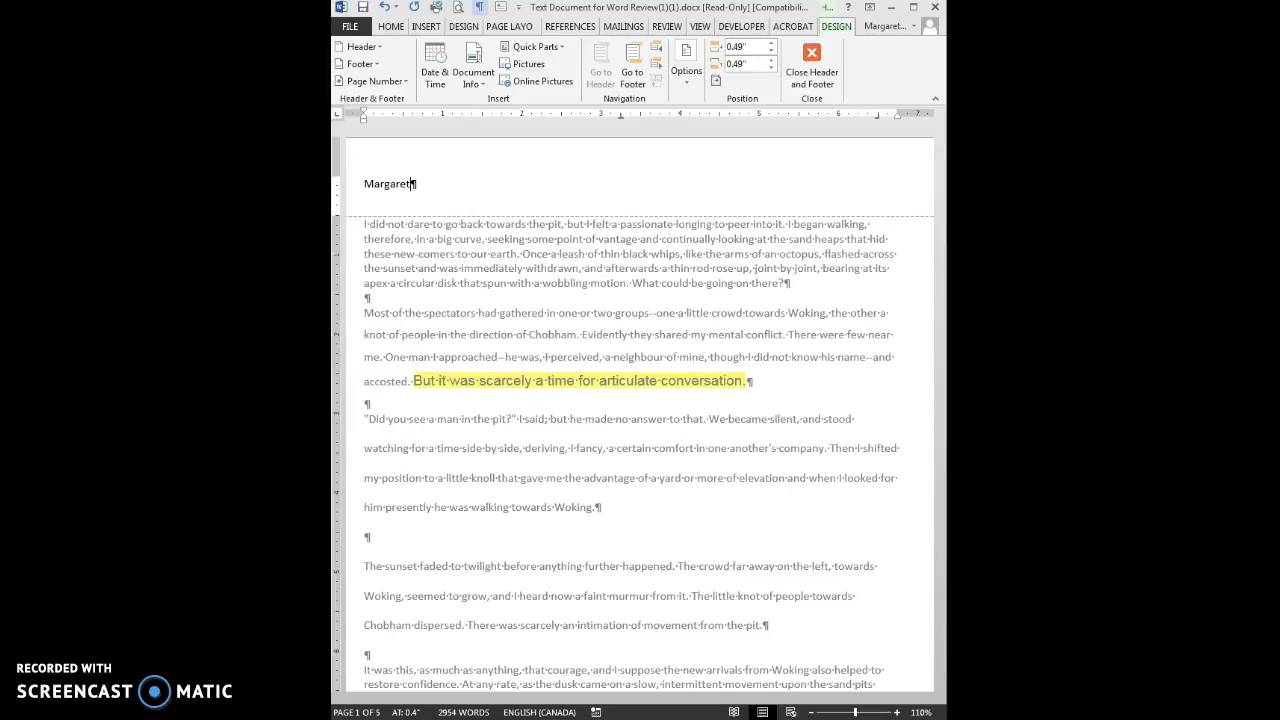
pyautogui.press('Tab')
pyautogui.write('#123456')
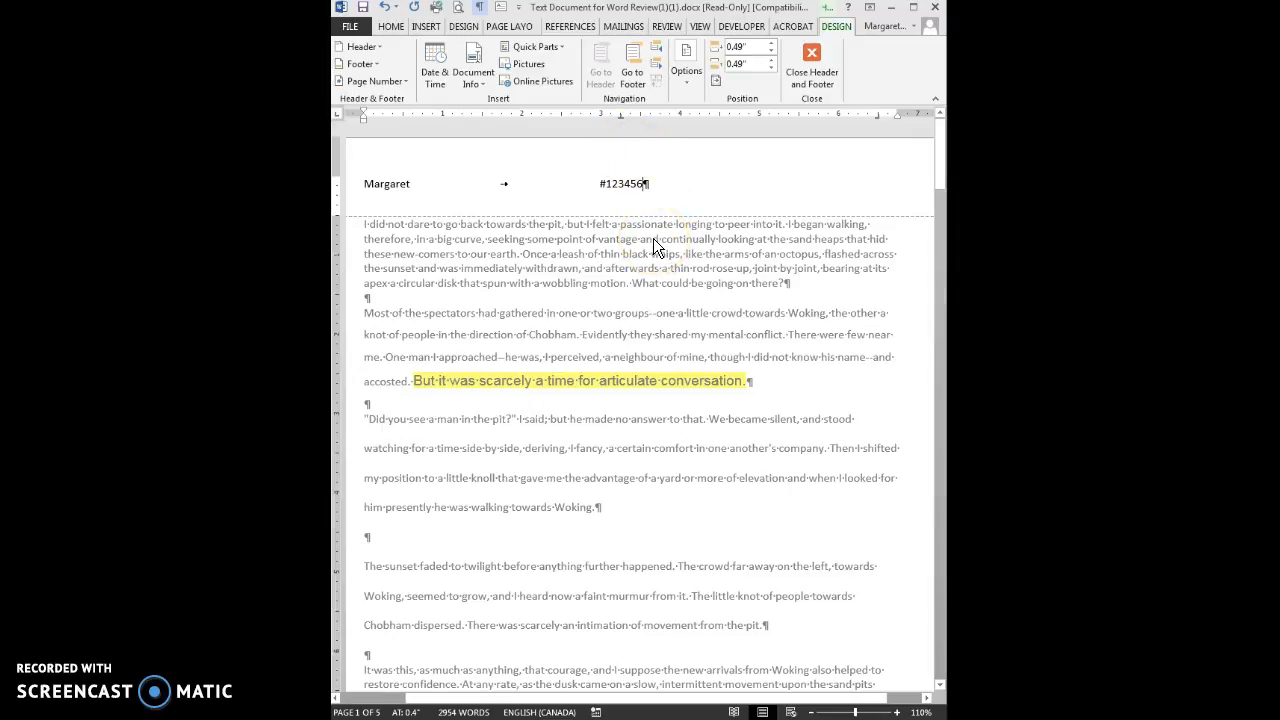
pyautogui.doubleClick(653, 238)
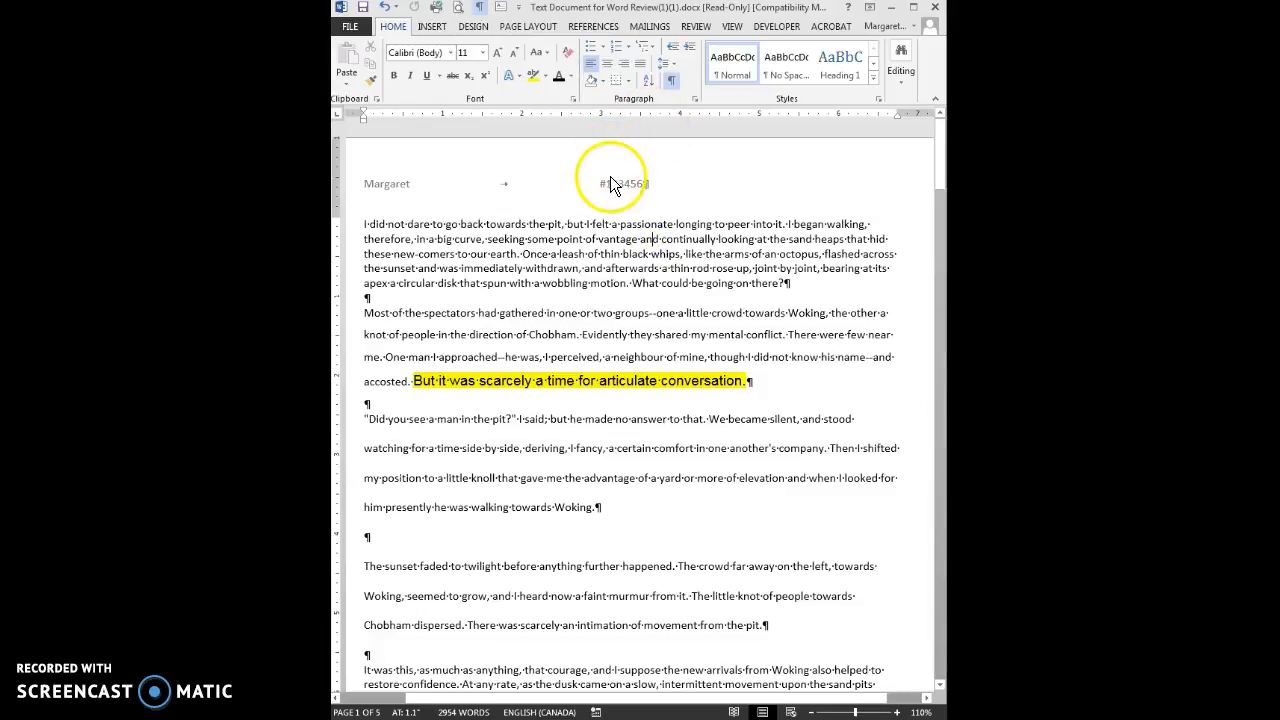
# Turn off Show/Hide ¶ and scroll through to check the header and page numbers
pyautogui.click(674, 84)
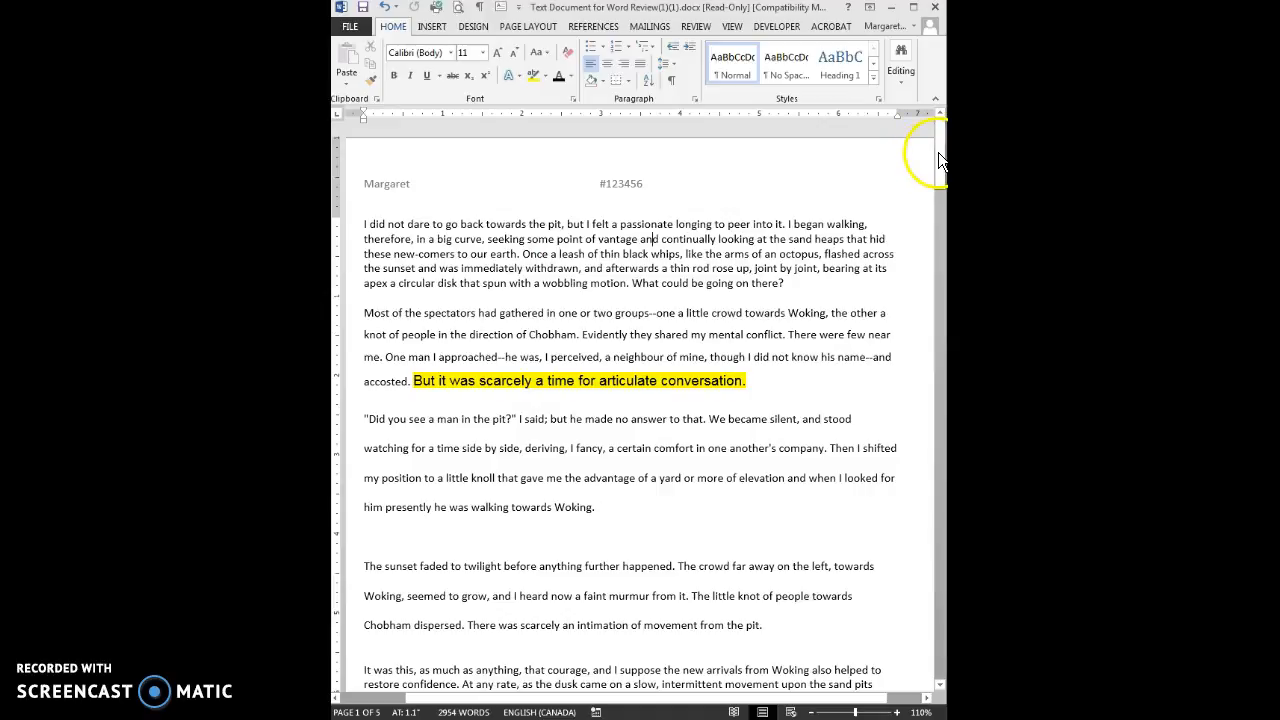
pyautogui.moveTo(938, 152); pyautogui.dragTo(929, 265)
pyautogui.moveTo(929, 299); pyautogui.dragTo(940, 160)
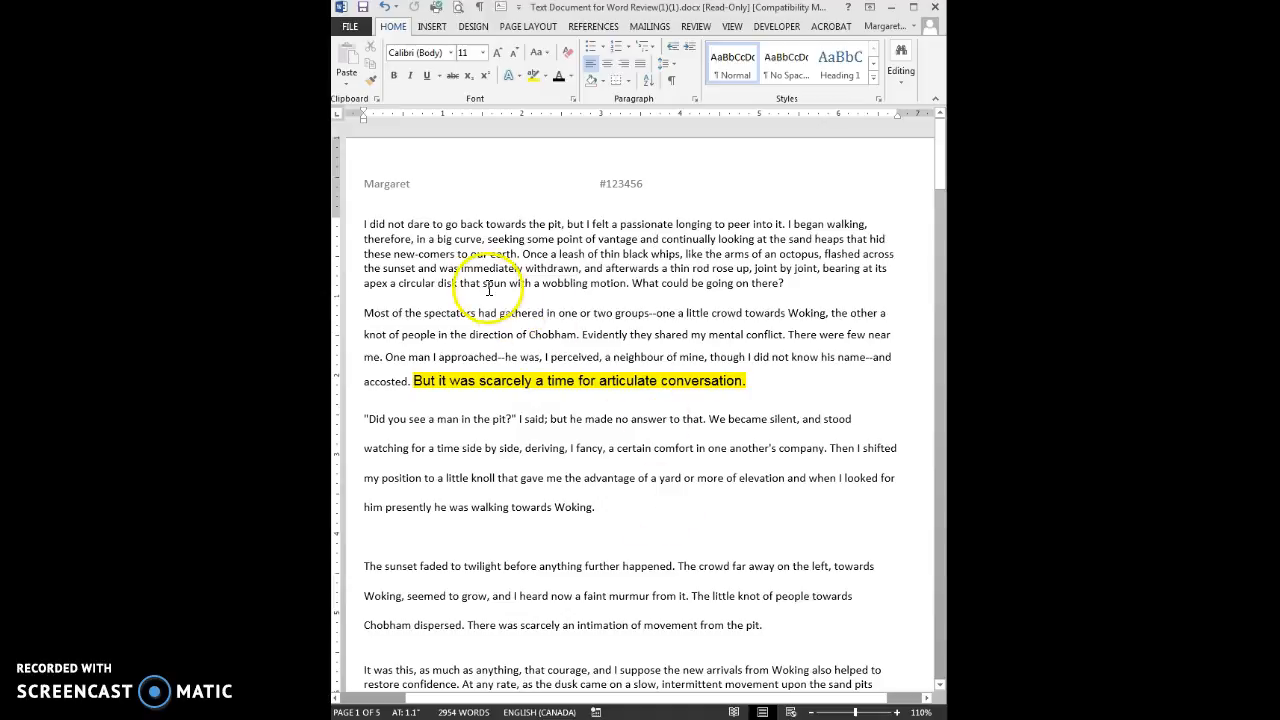
# Make 'earth' bold, 'leash' italic and 'whips' double-underlined
pyautogui.doubleClick(503, 254)
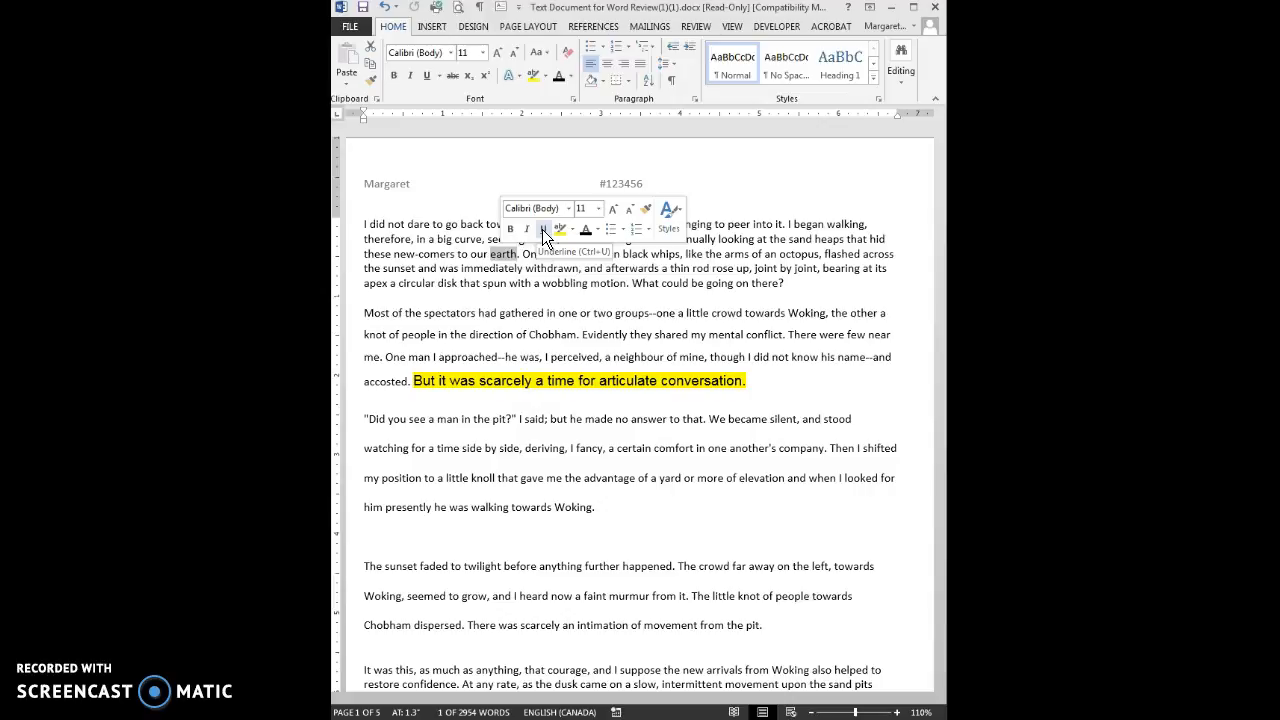
pyautogui.click(502, 254)
pyautogui.doubleClick(502, 254)
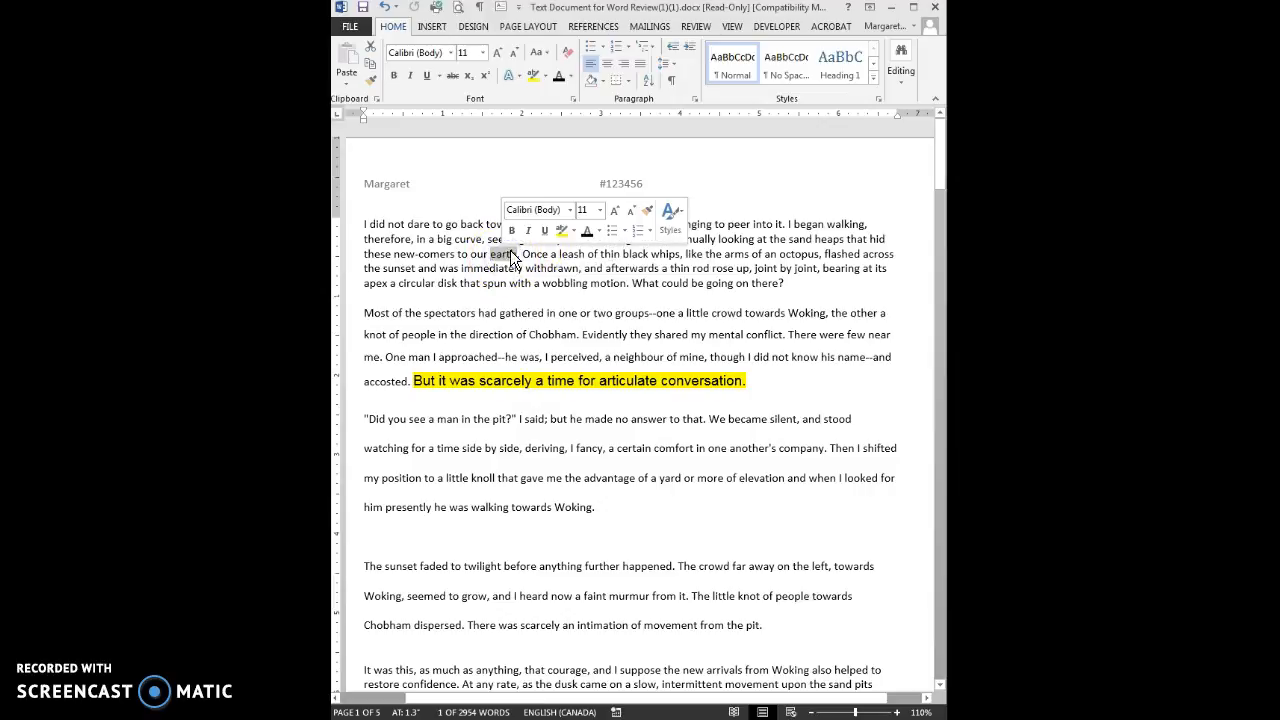
pyautogui.doubleClick(570, 254)
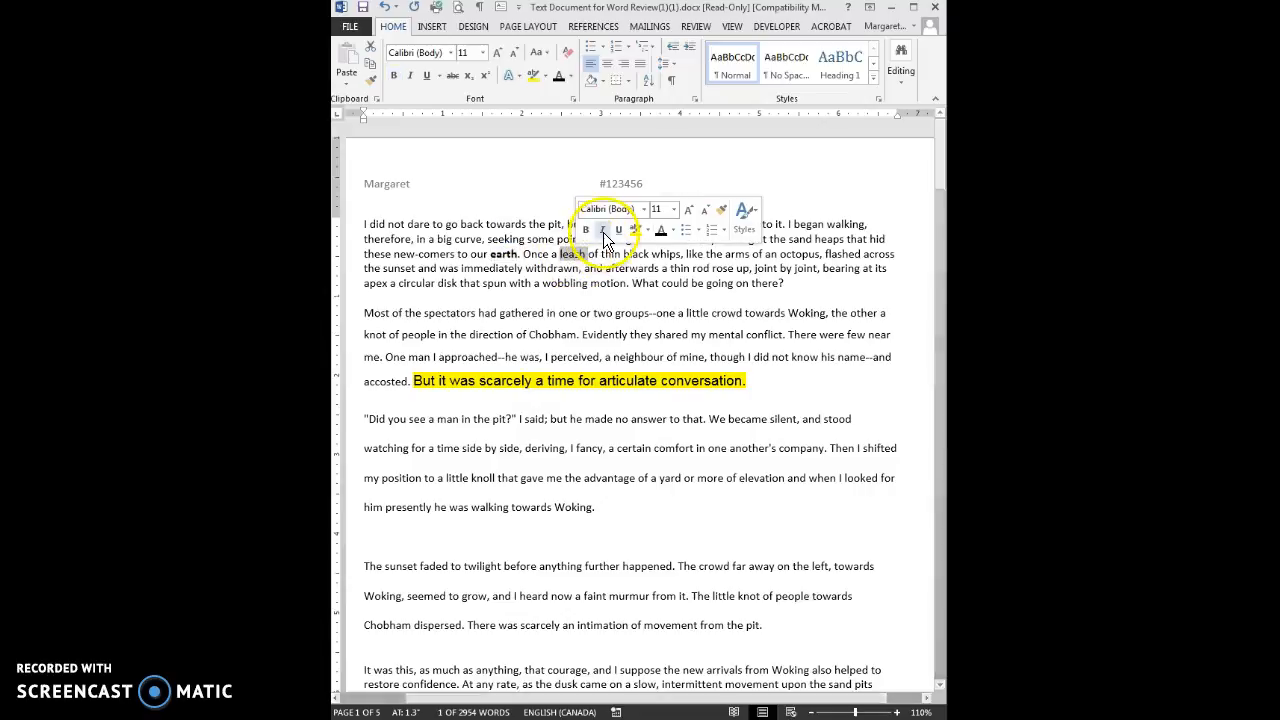
pyautogui.click(603, 232)
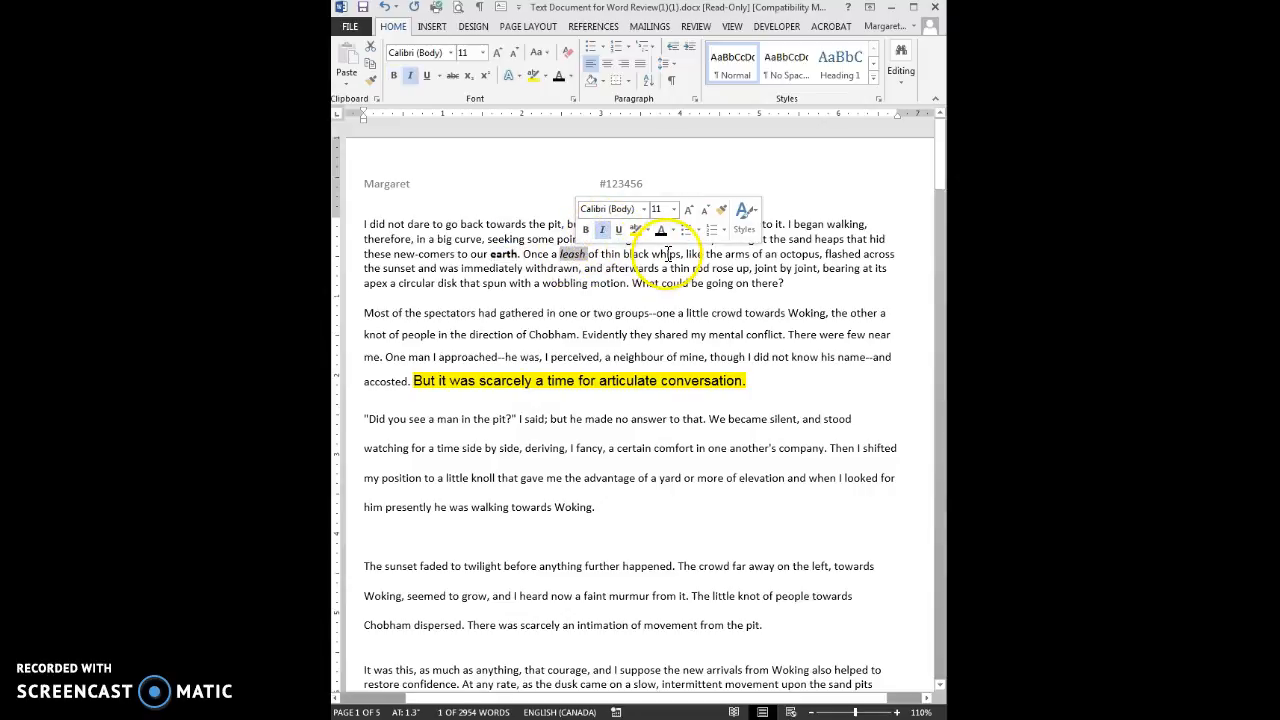
pyautogui.doubleClick(668, 254)
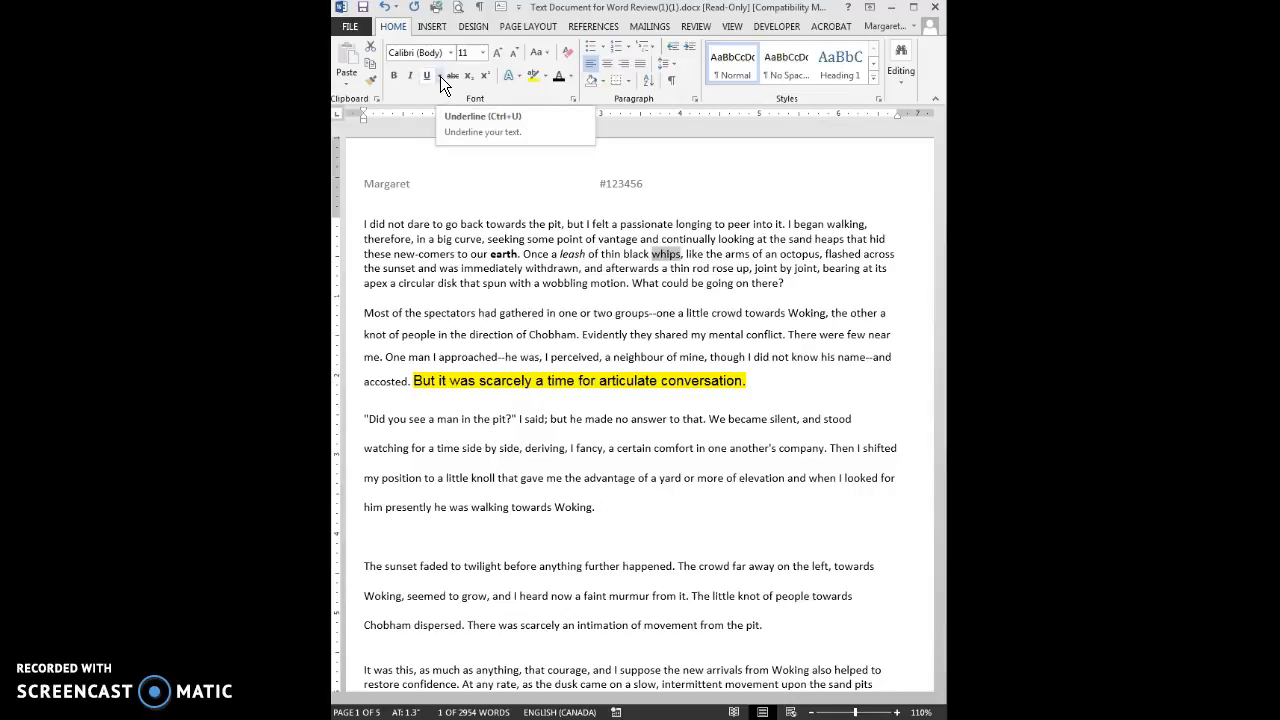
pyautogui.click(440, 76)
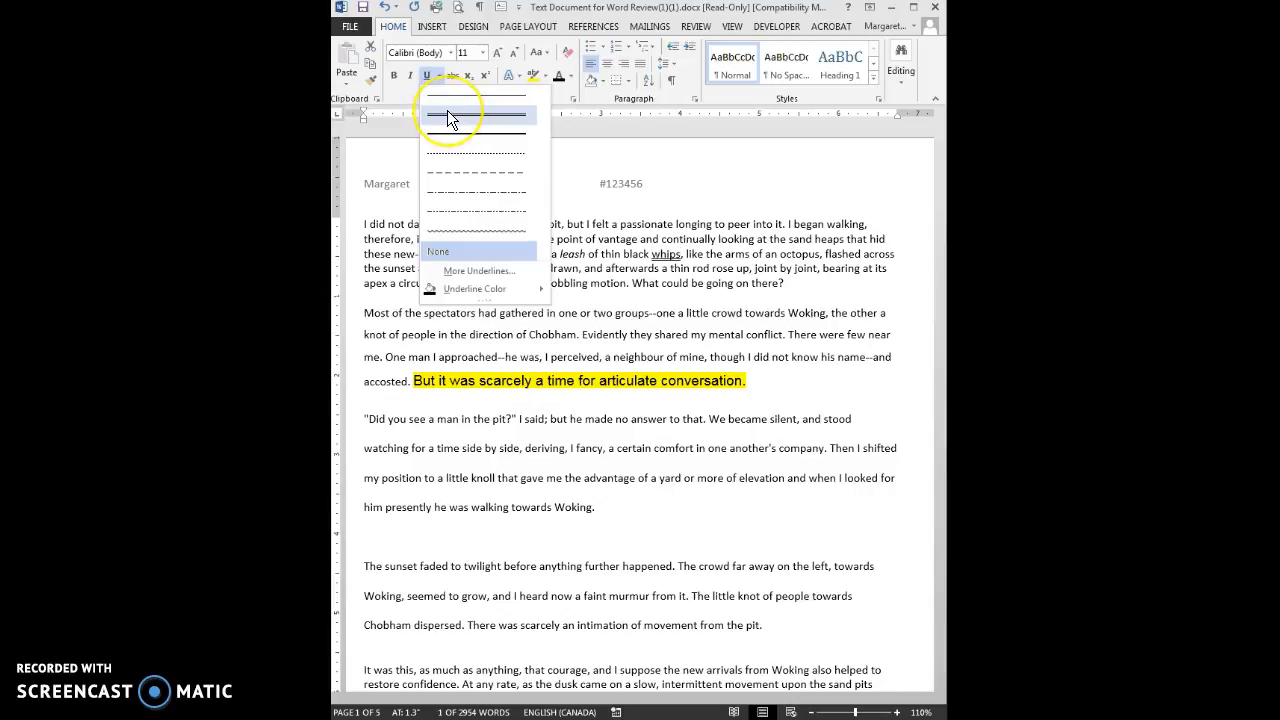
pyautogui.click(447, 112)
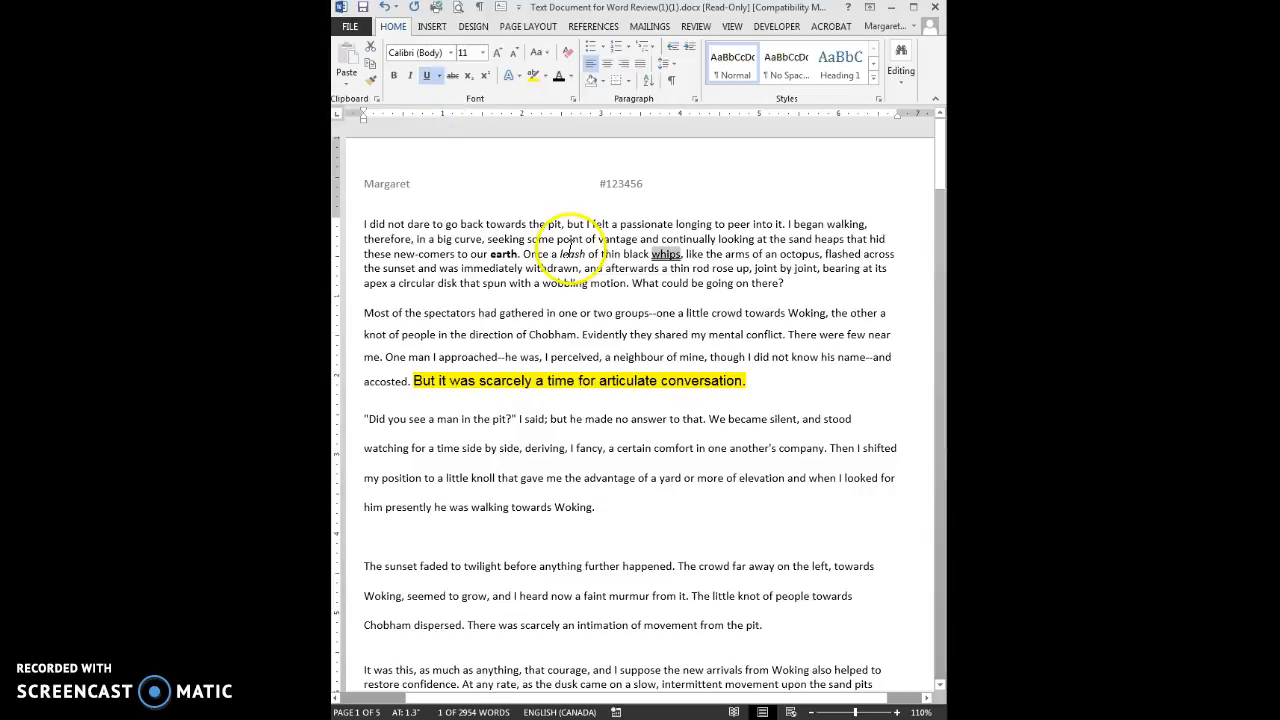
pyautogui.click(548, 254)
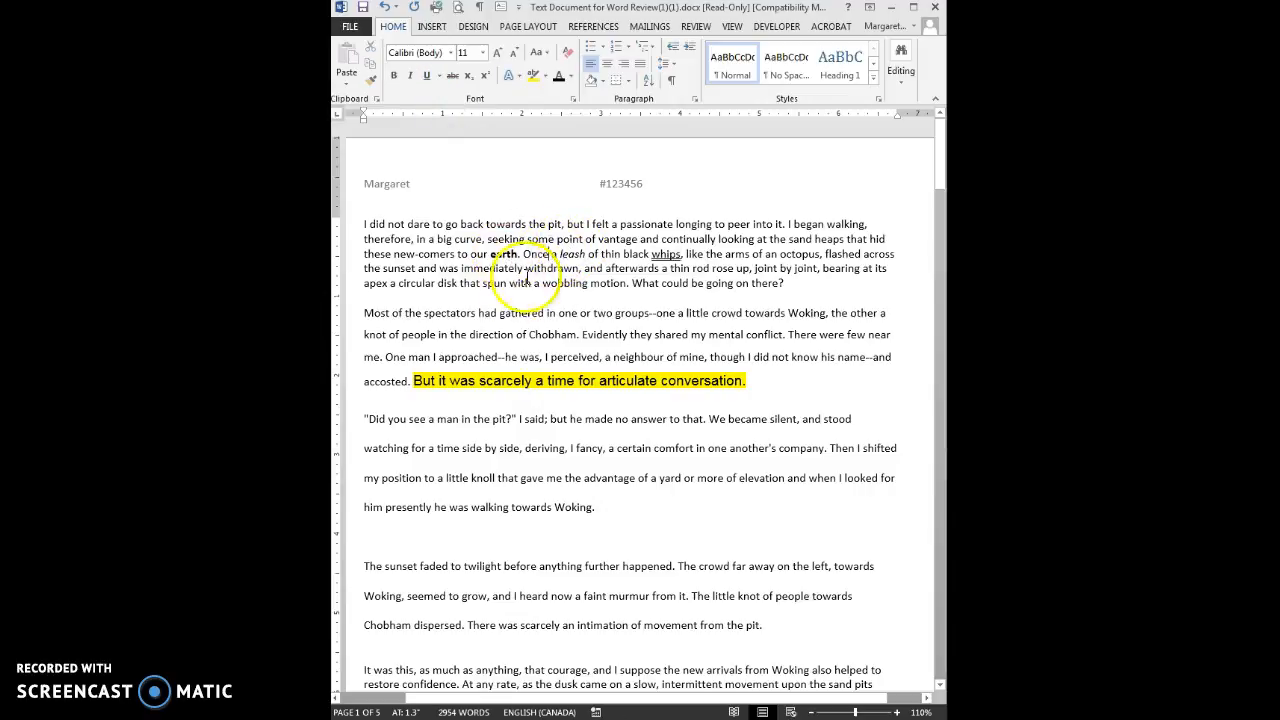